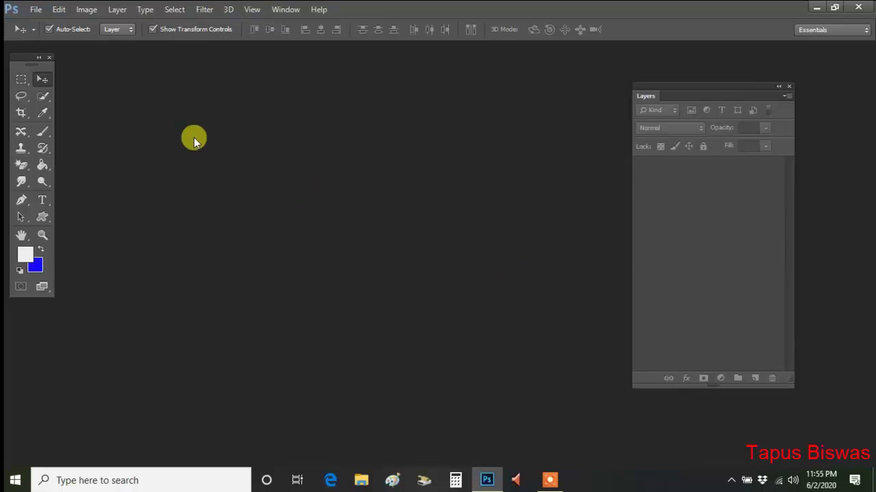
Open the File menu to begin a new document with nothing loaded
left_click(35, 9)
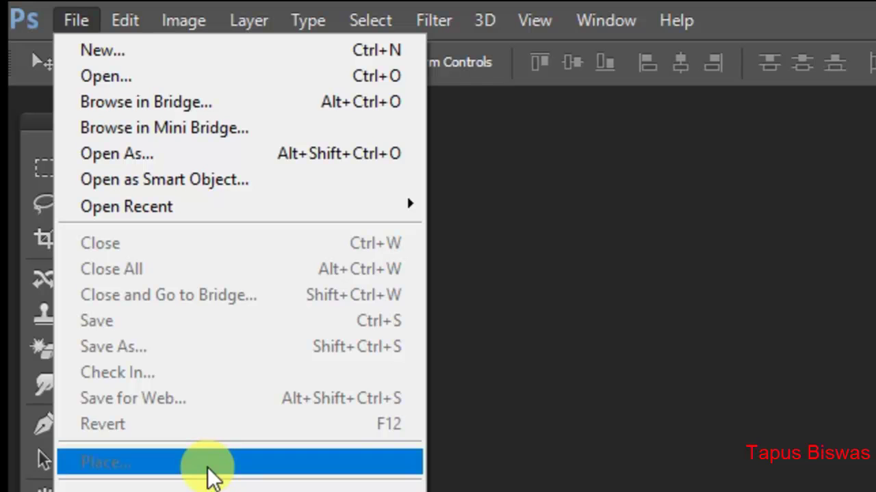
Create a new A4 document (210 × 297 mm, 300 ppi) from the International Paper preset
left_click(136, 52)
left_click(365, 99)
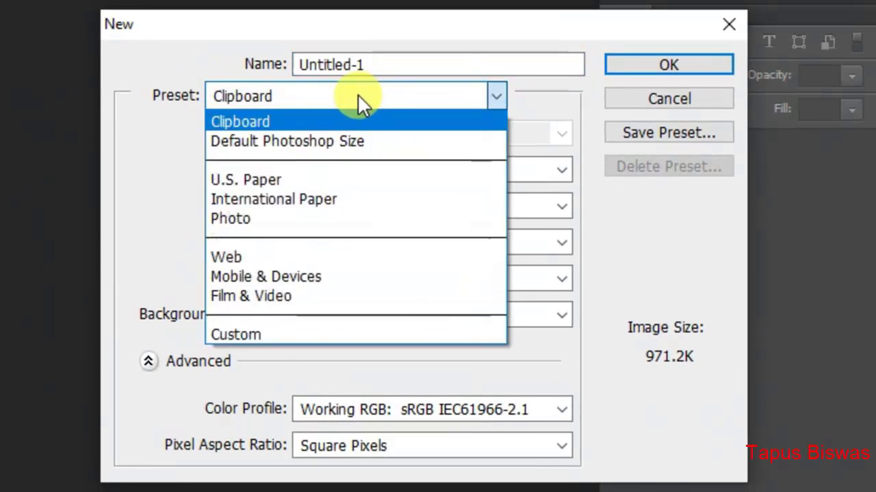
left_click(293, 205)
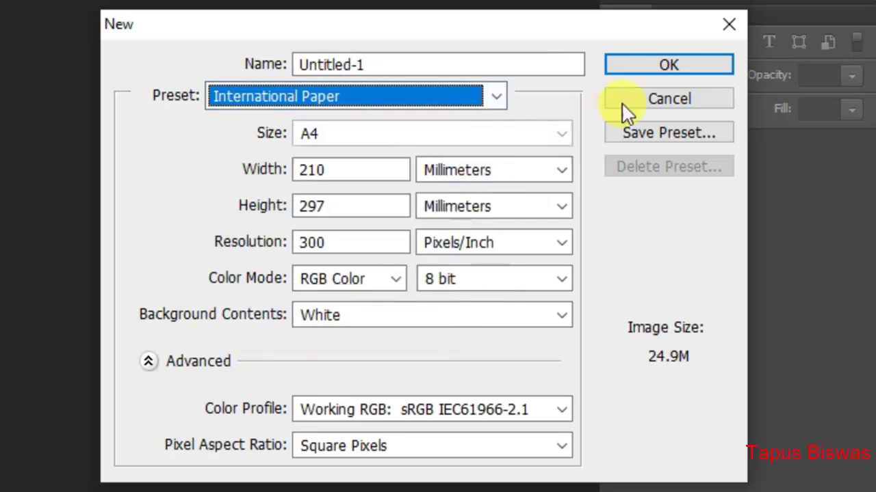
left_click(665, 68)
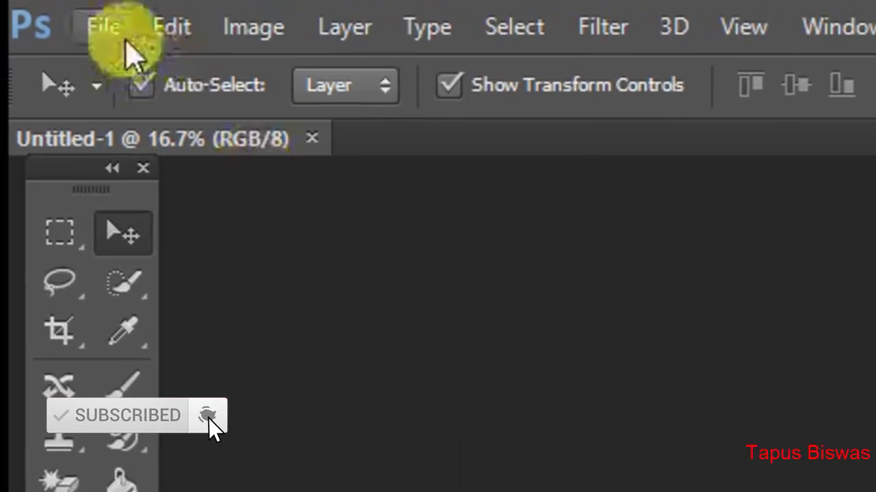
Open 3bc8cfe51f993a37748daaa8ac11cc1e.jpg and toggle between its tab and Untitled-1
left_click(130, 41)
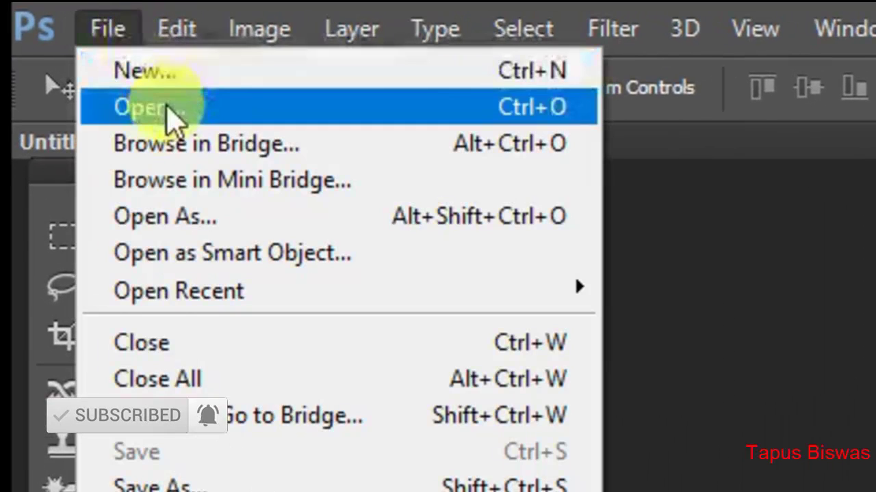
left_click(166, 110)
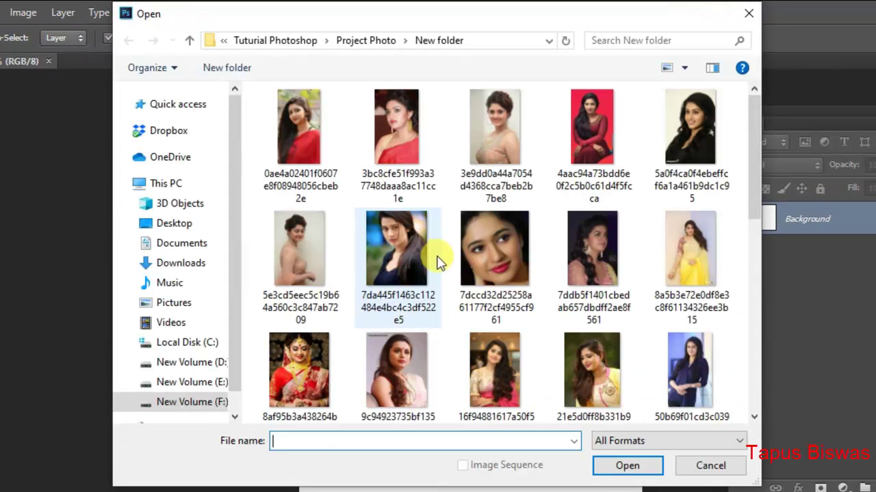
left_click(404, 144)
left_click(641, 467)
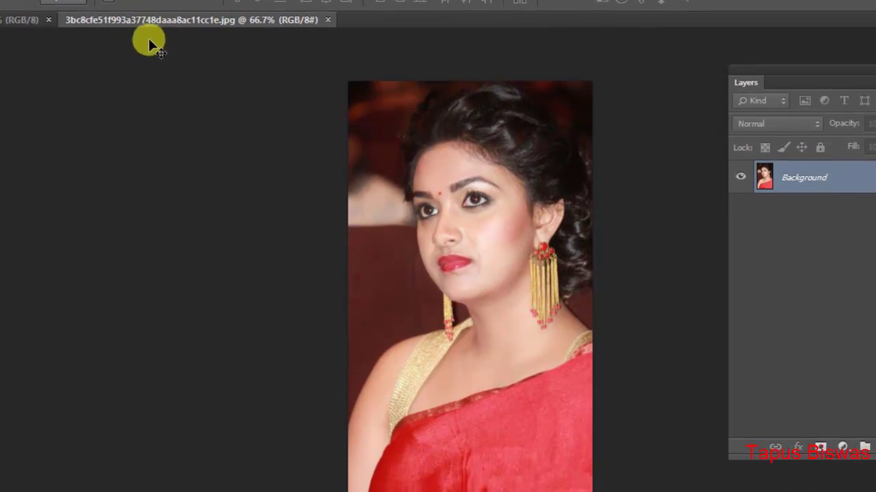
left_click(7, 20)
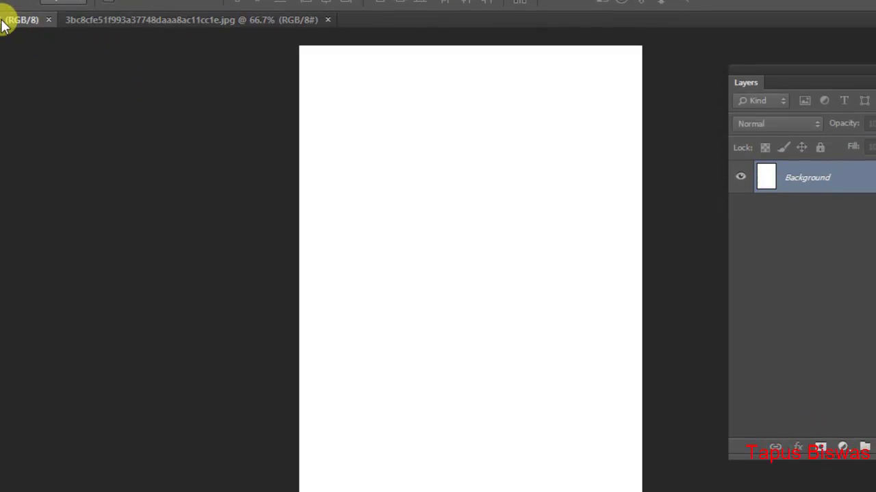
left_click(109, 22)
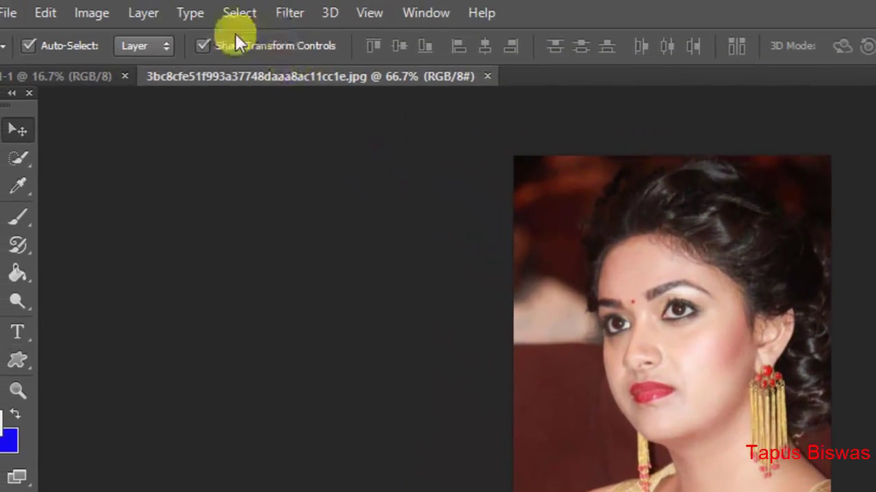
Select all of the portrait, copy it, and paste it into Untitled-1 as Layer 1
left_click(251, 19)
left_click(255, 42)
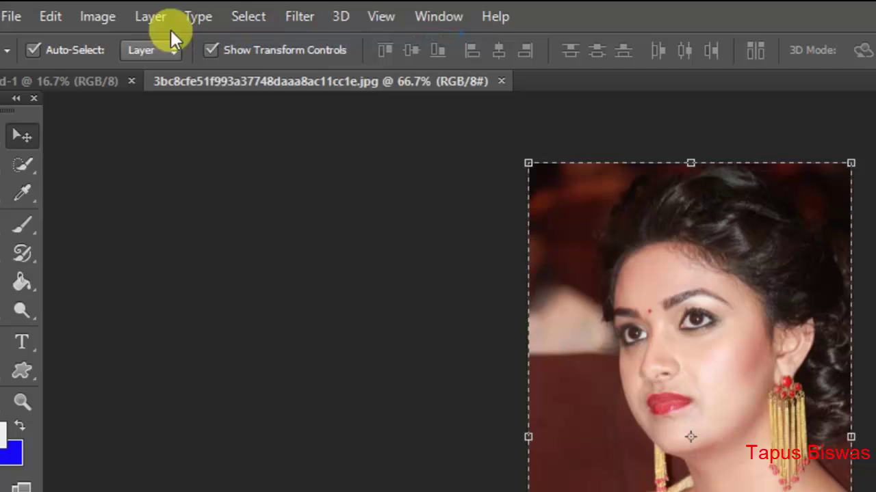
left_click(52, 15)
left_click(130, 139)
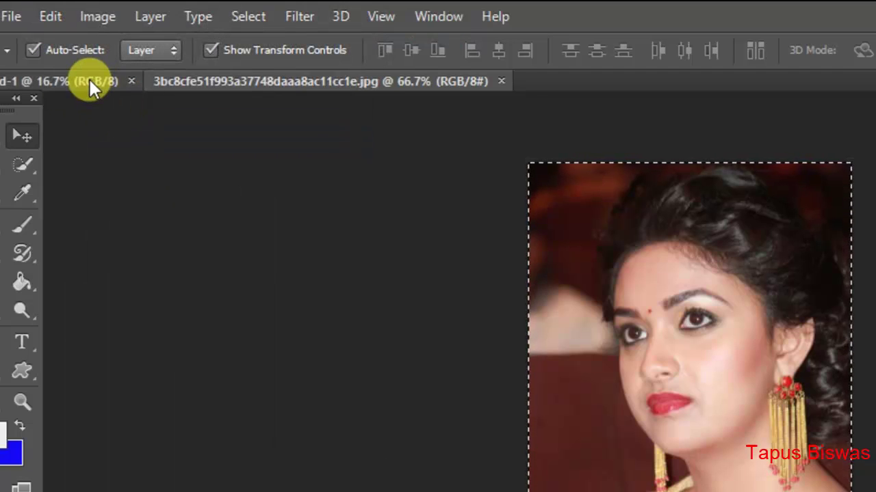
left_click(89, 79)
left_click(52, 18)
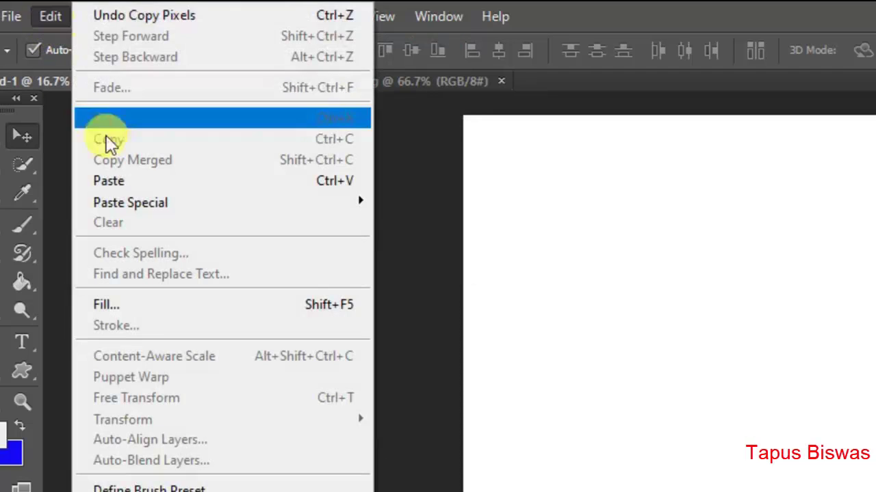
left_click(134, 180)
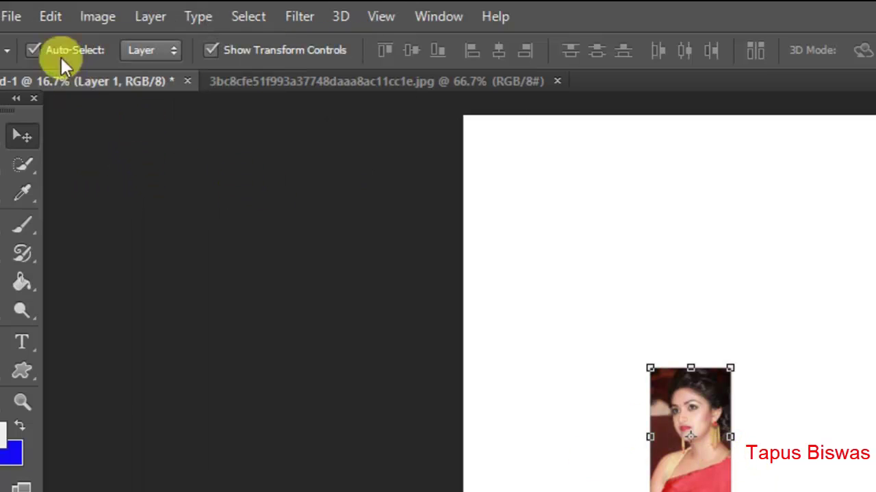
left_click(10, 18)
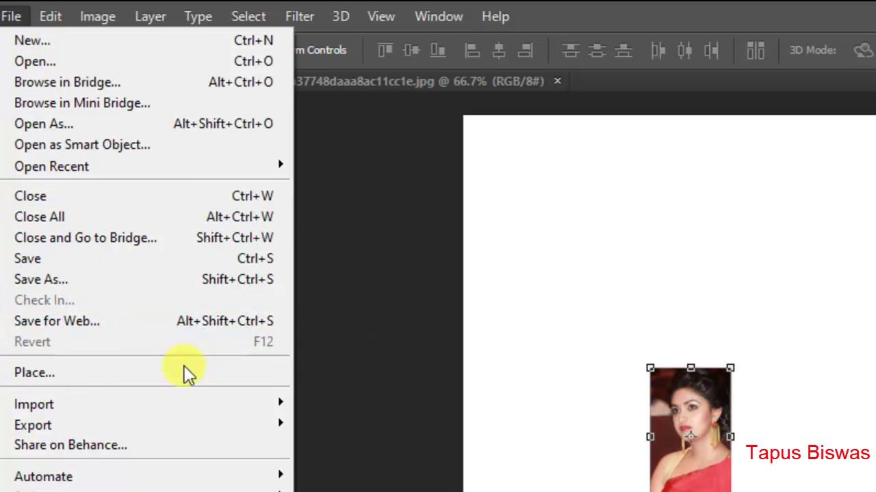
Place 3bc8cfe51f993a37748daaa8ac11cc1e as a large layer, shifted slightly left, and commit it
left_click(139, 374)
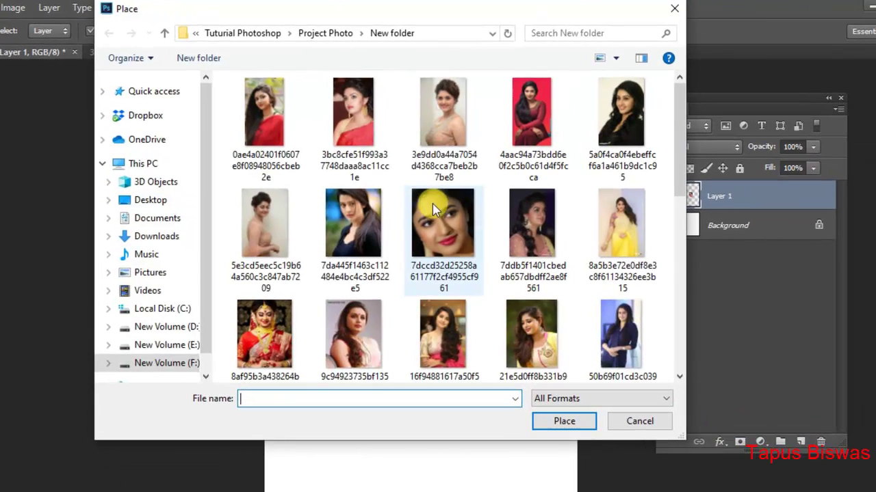
left_click(353, 113)
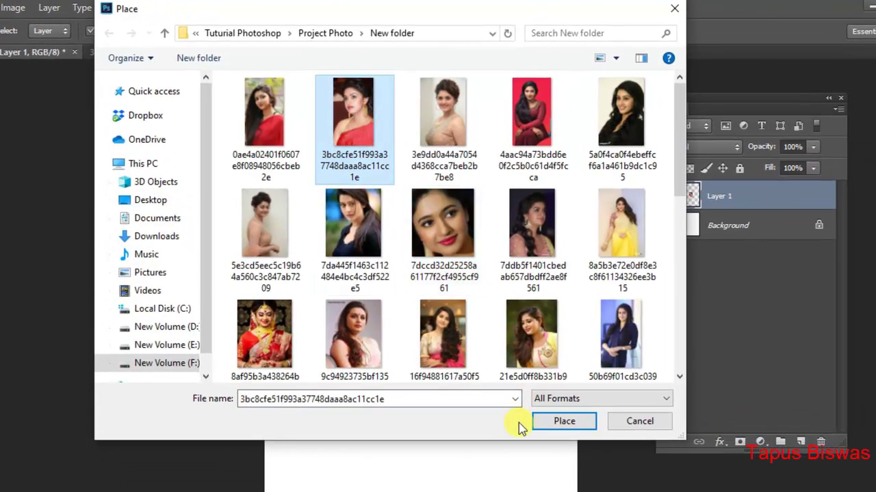
left_click(558, 423)
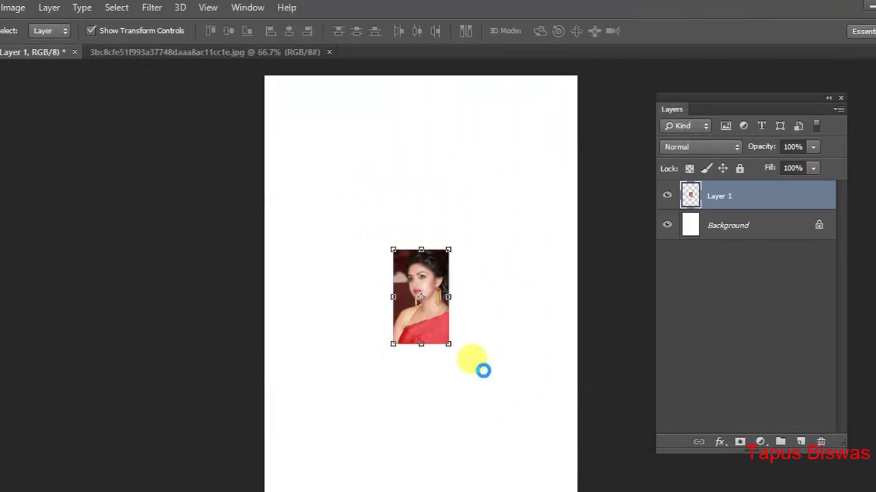
left_click_drag(447, 290, 415, 285)
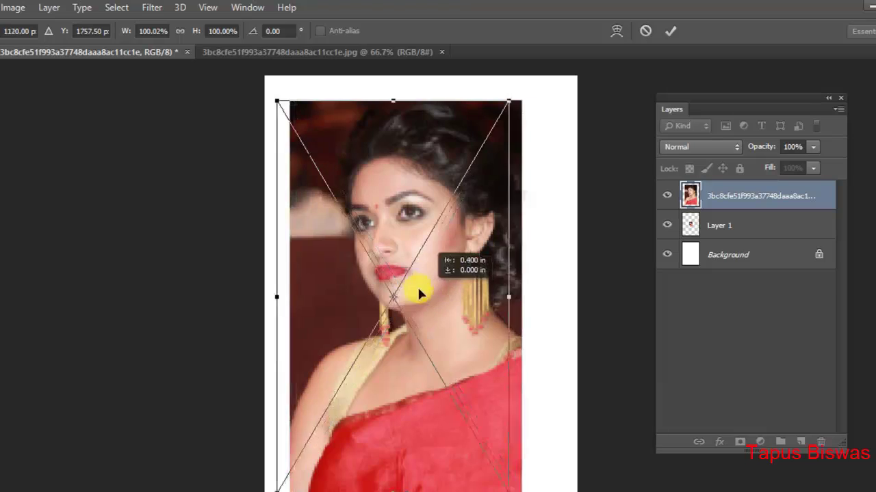
left_click(670, 30)
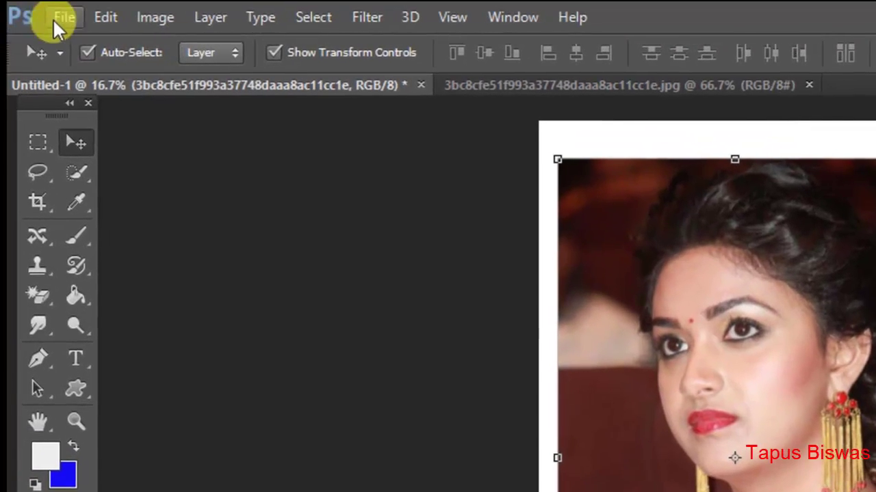
left_click(59, 15)
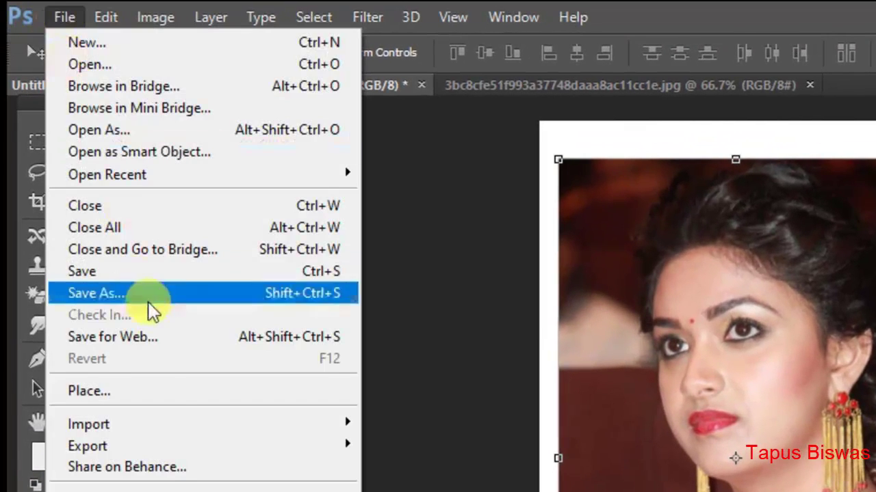
Place 7dccd32d25258a61177f2cf4955cf961 as a new top layer over the red-sari photo
left_click(167, 387)
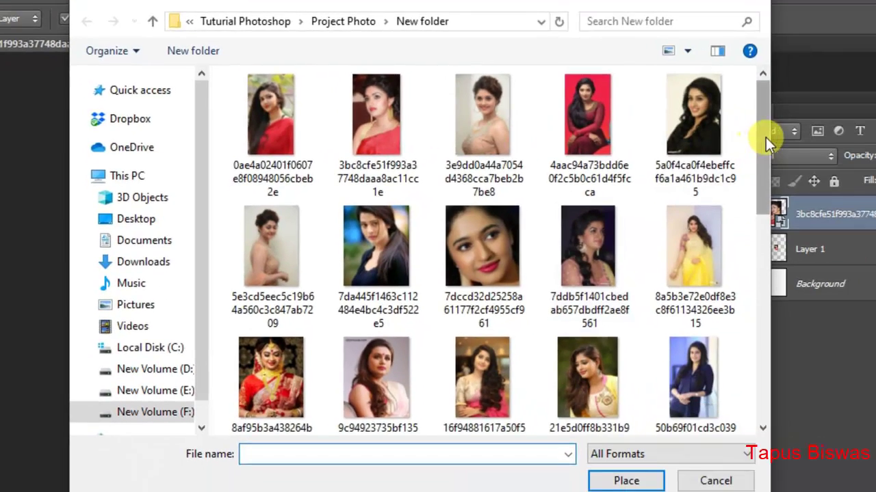
scroll(742, 146, "down", 1)
left_click(466, 215)
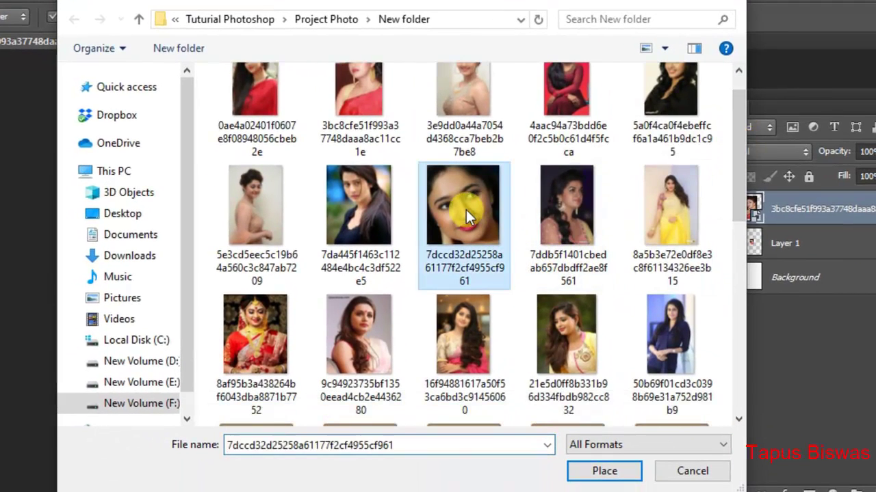
left_click(605, 474)
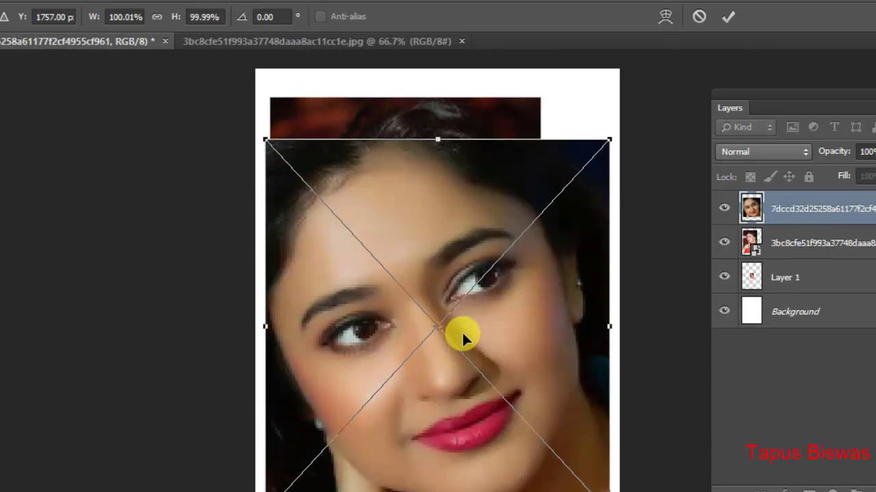
left_click(728, 16)
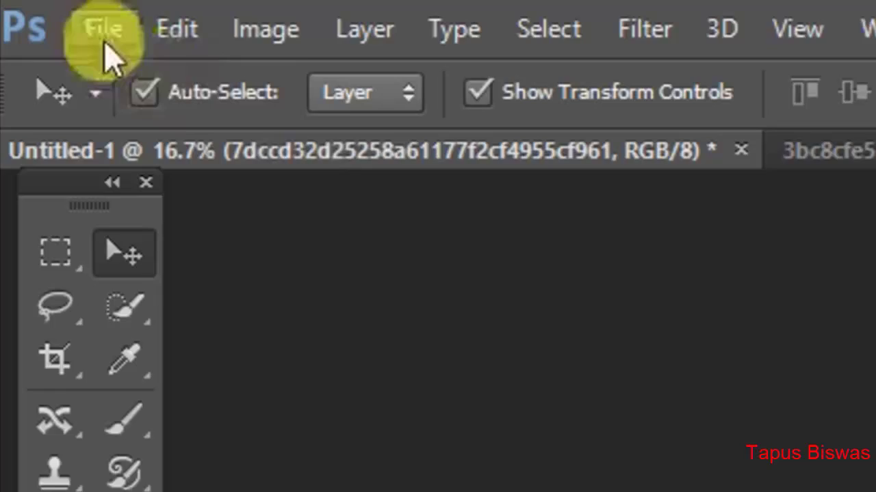
Open the close-up portrait 7dccd32d25258a61177f2cf4955cf961 as its own document
left_click(112, 31)
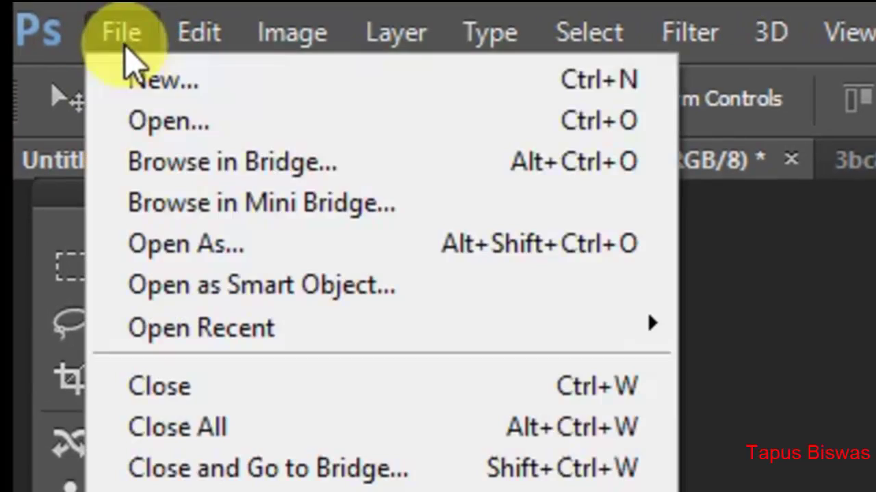
left_click(195, 133)
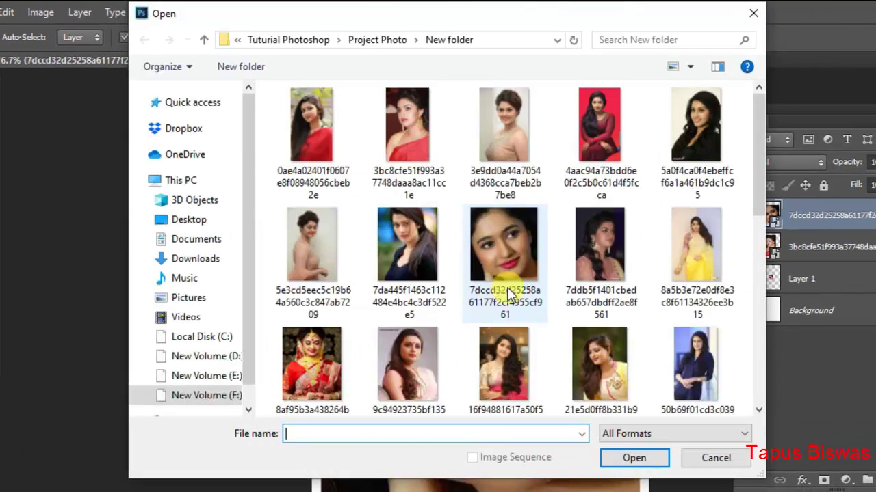
left_click(507, 291)
left_click(634, 457)
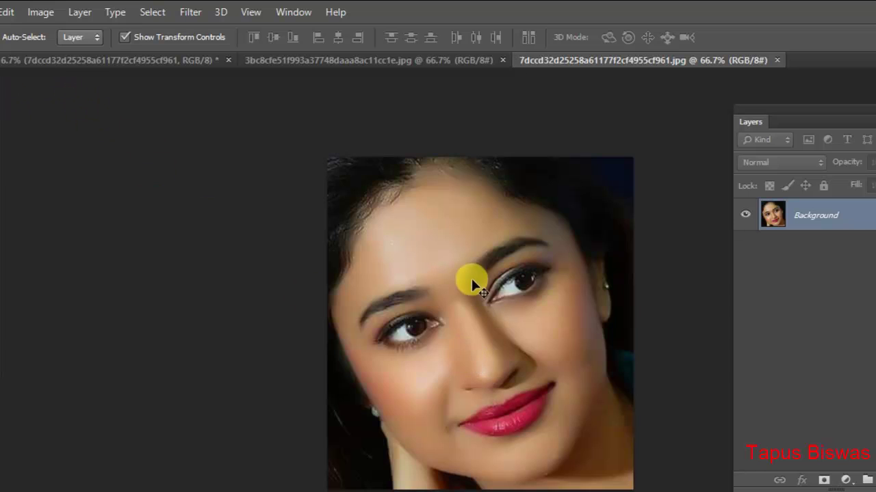
Try moving the locked image, dismiss the warning, and return to the Untitled-1 composite
left_click_drag(448, 274, 479, 278)
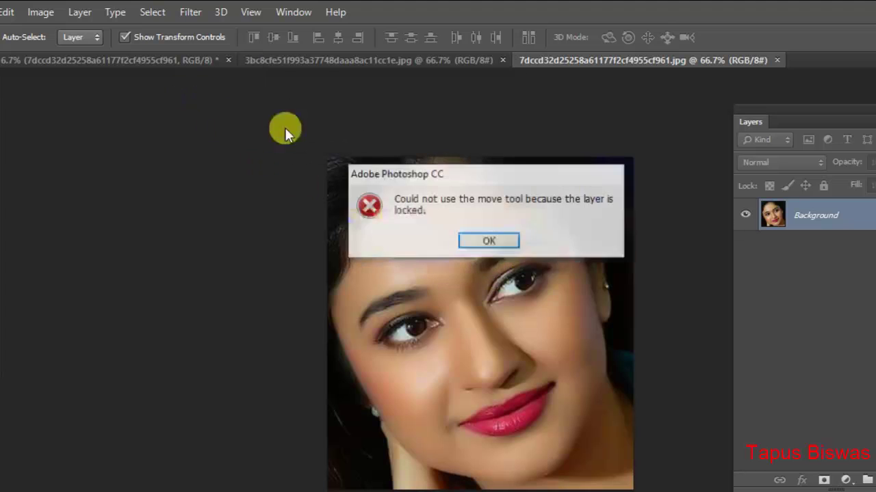
left_click(490, 244)
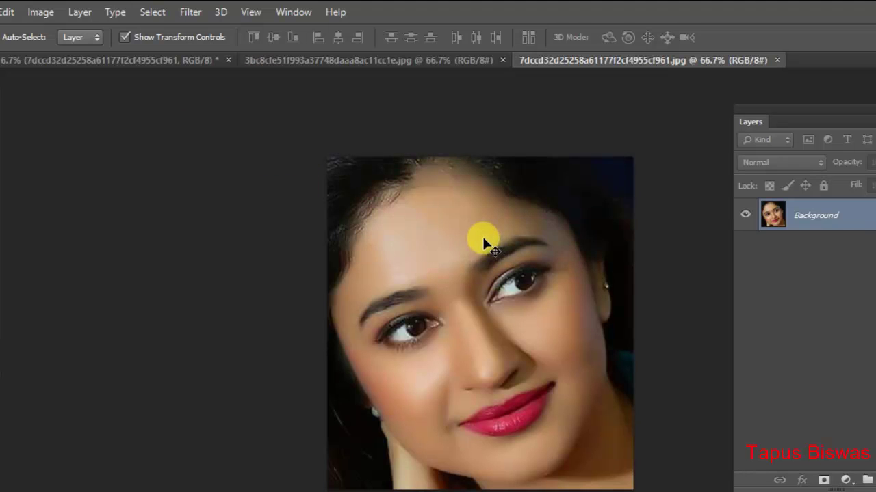
left_click(437, 61)
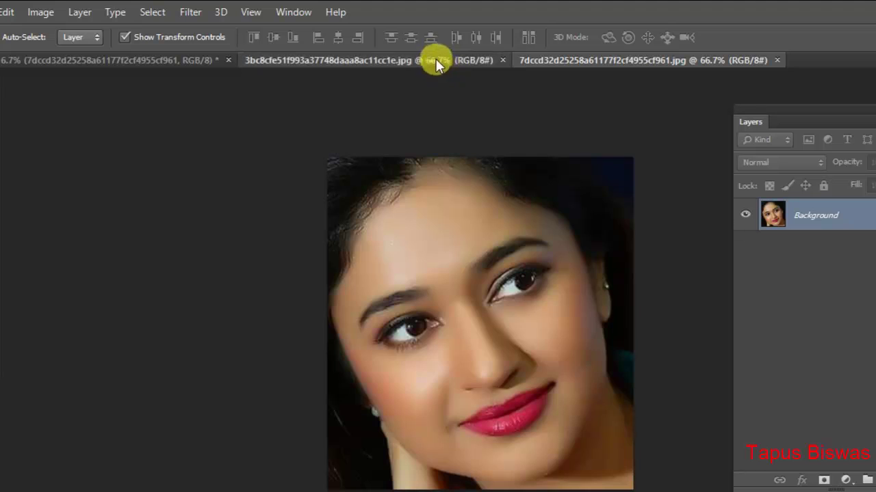
left_click(190, 62)
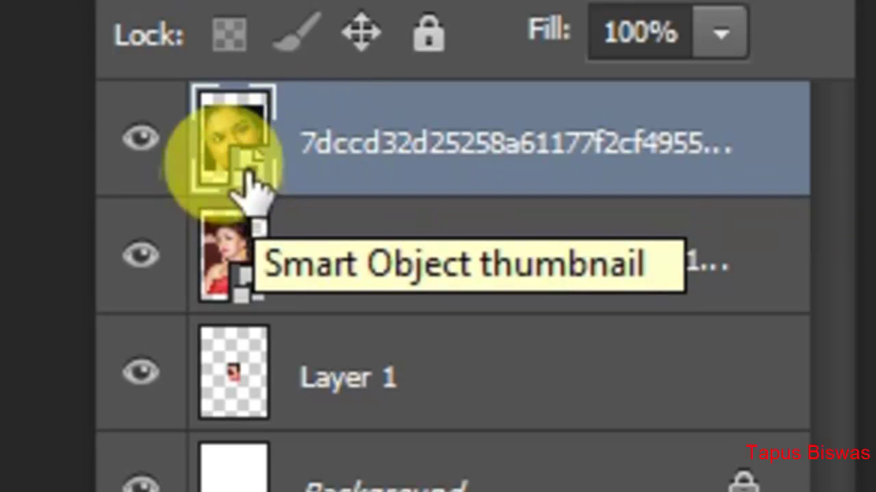
left_click(357, 401)
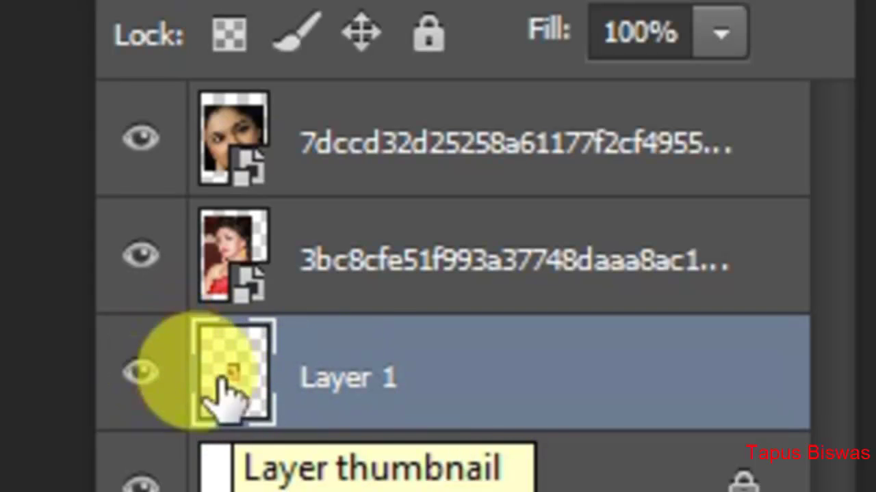
left_click(288, 301)
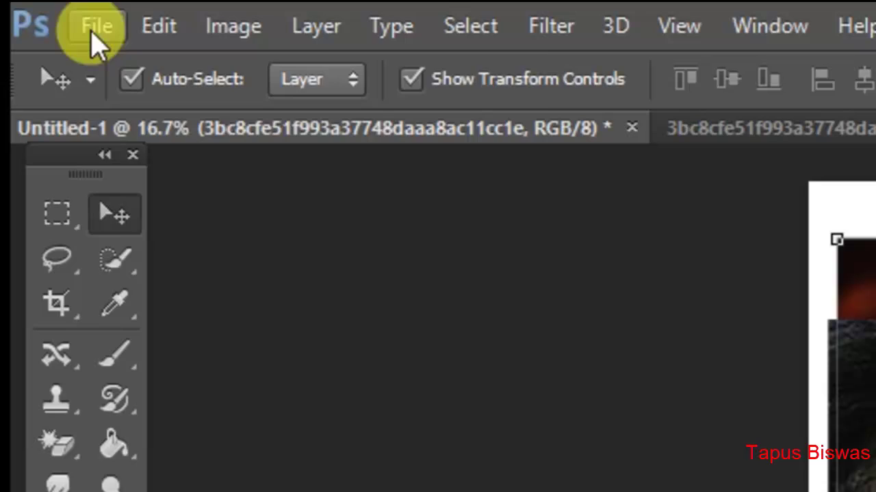
Close all documents and open 800px_COLOURBOX12172503 from Tutuial Photoshop > Picture > Walpaper
left_click(94, 27)
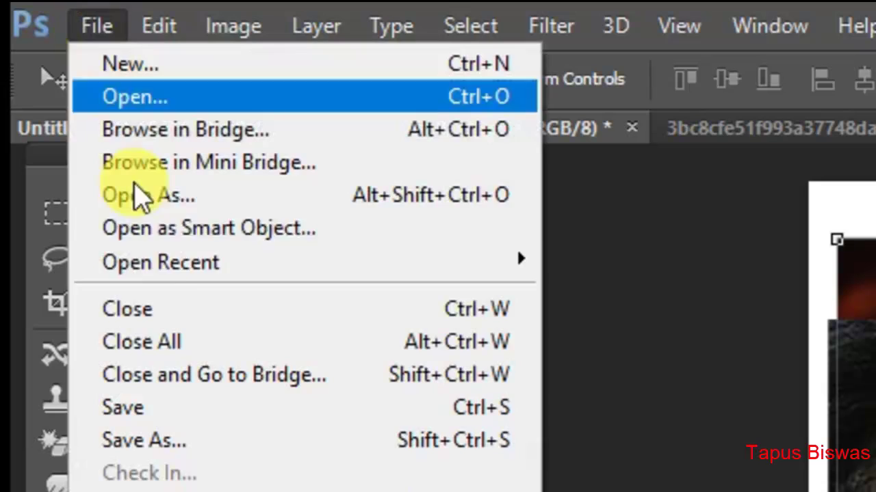
left_click(202, 349)
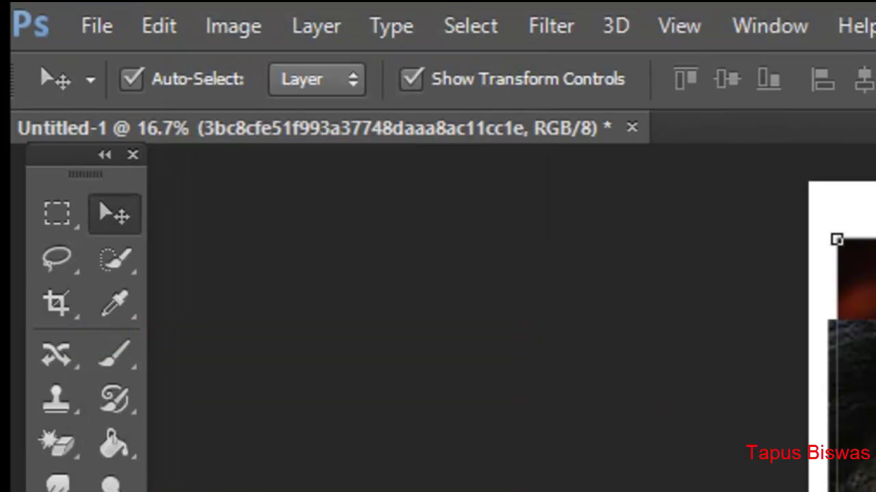
left_click(108, 26)
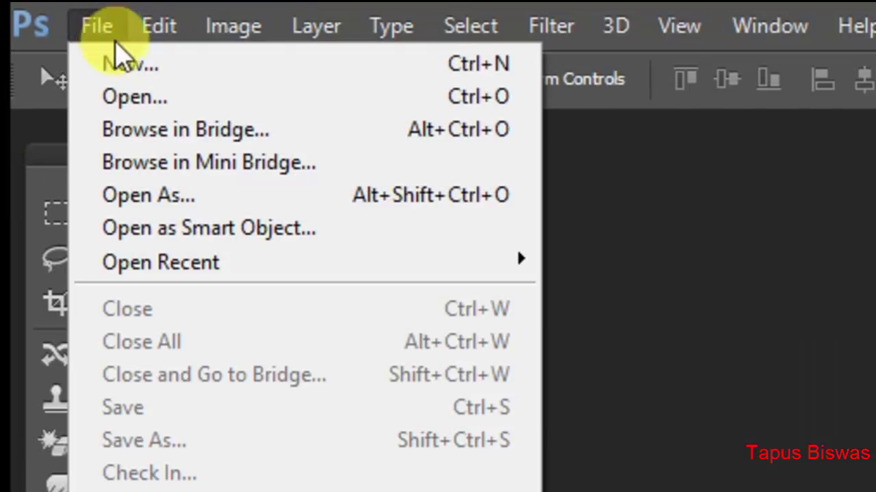
left_click(154, 99)
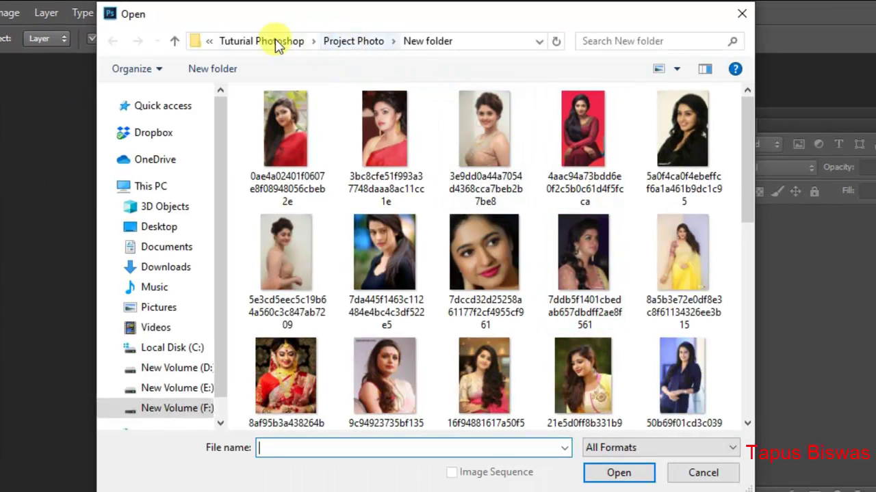
left_click(274, 41)
left_click(307, 188)
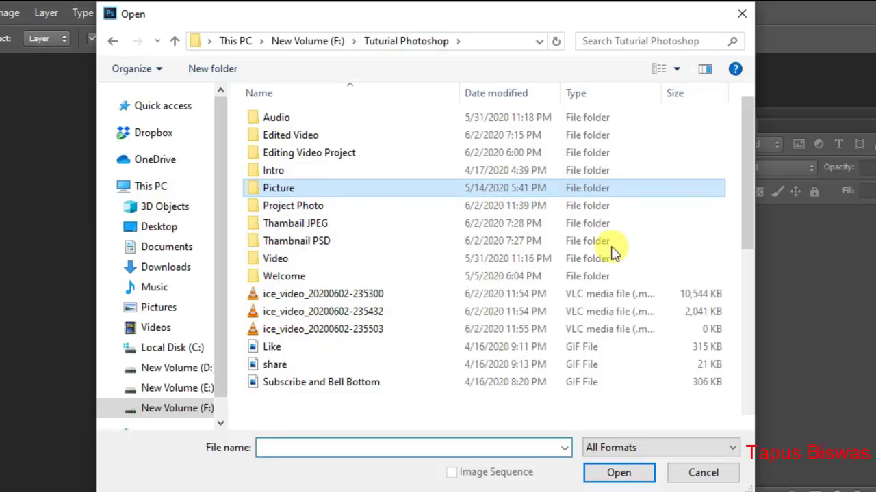
key("Return")
left_click_drag(745, 196, 746, 312)
double_click(401, 277)
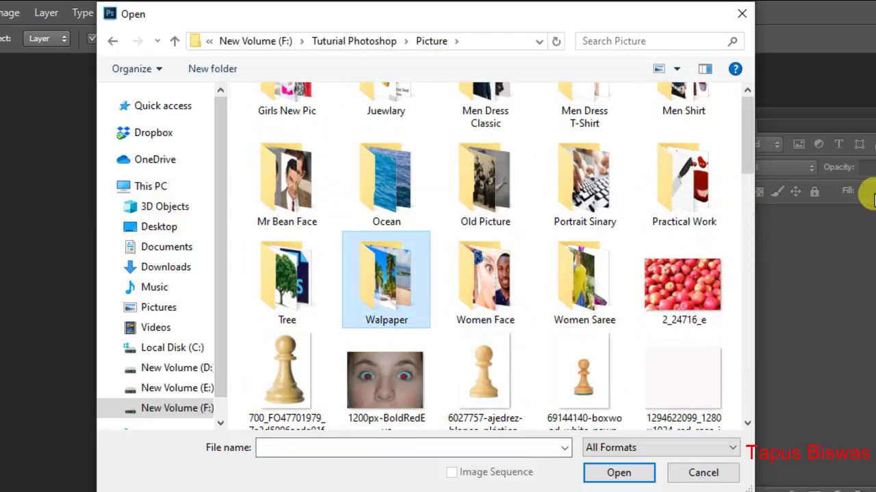
left_click(587, 157)
double_click(587, 157)
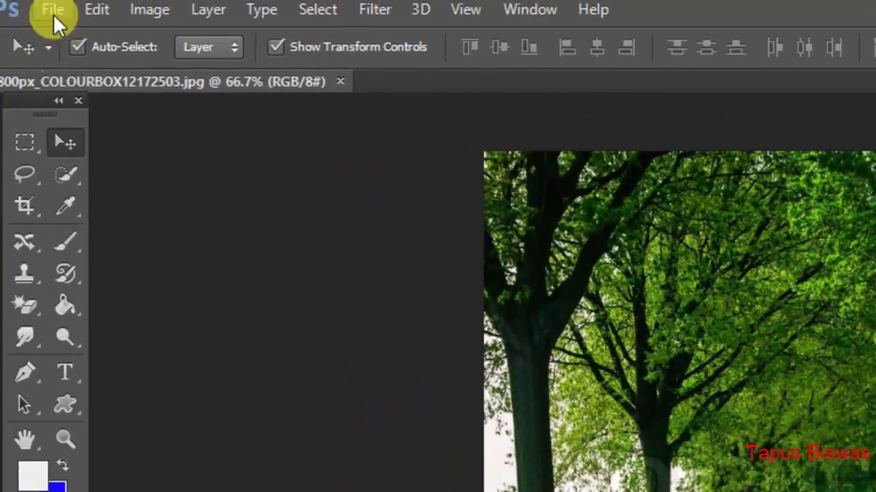
Place db71be3d39dd88257e37377a7443ee40 from Project Photo > New folder onto the forest path
left_click(52, 14)
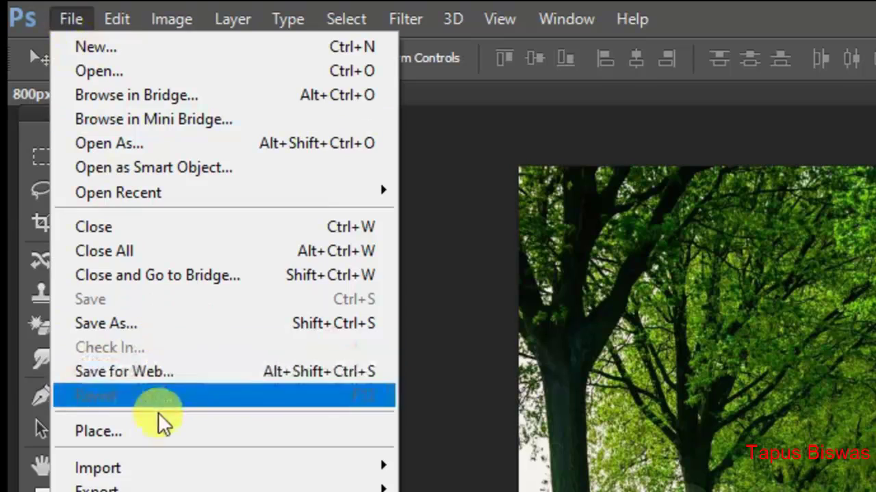
left_click(157, 431)
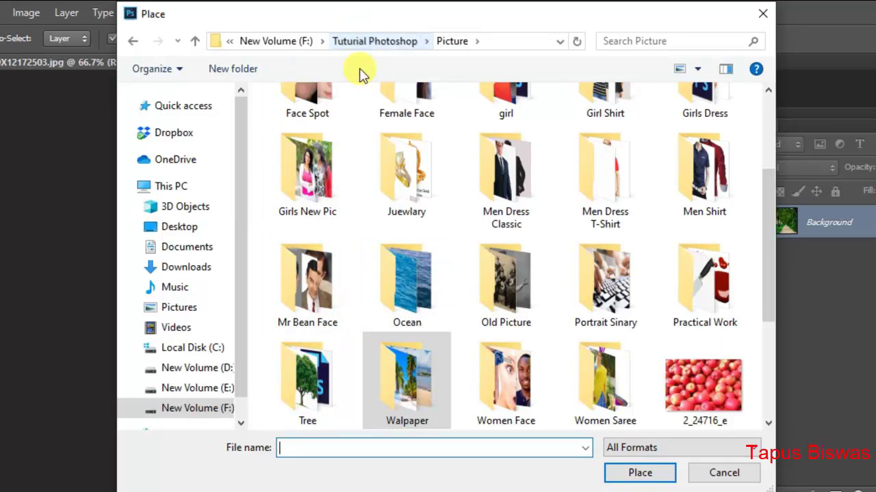
left_click(375, 41)
double_click(333, 206)
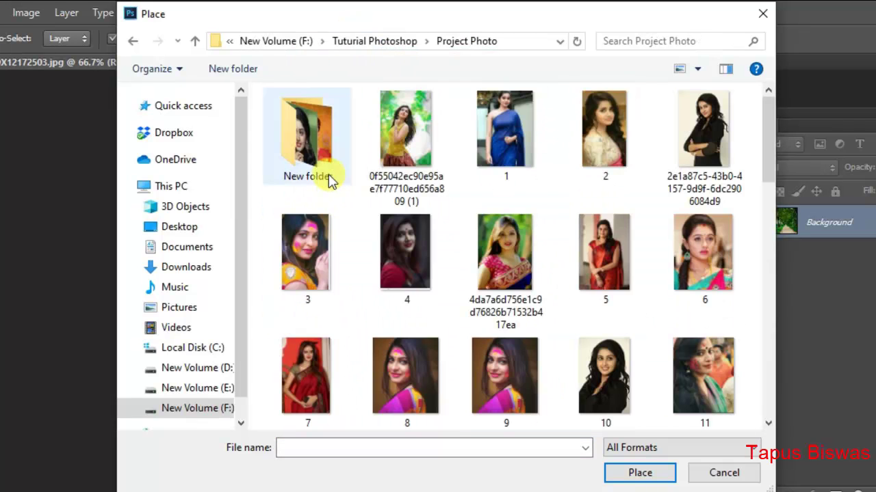
double_click(322, 156)
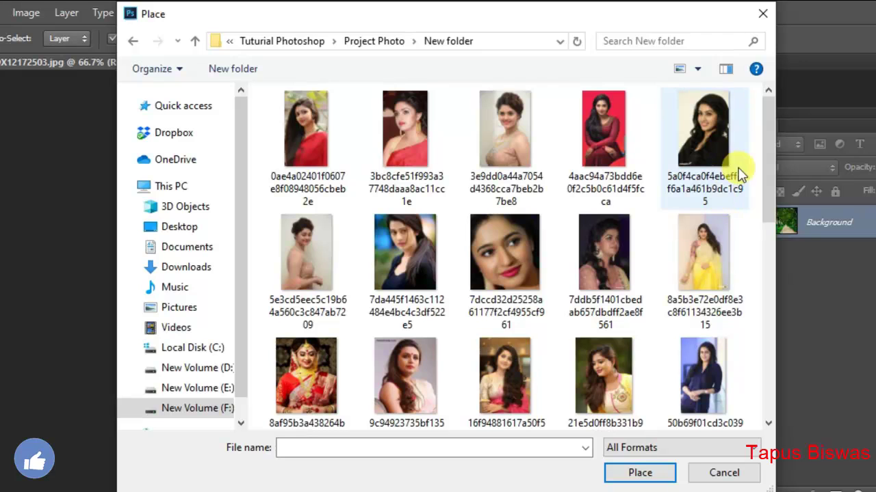
left_click_drag(772, 164, 773, 397)
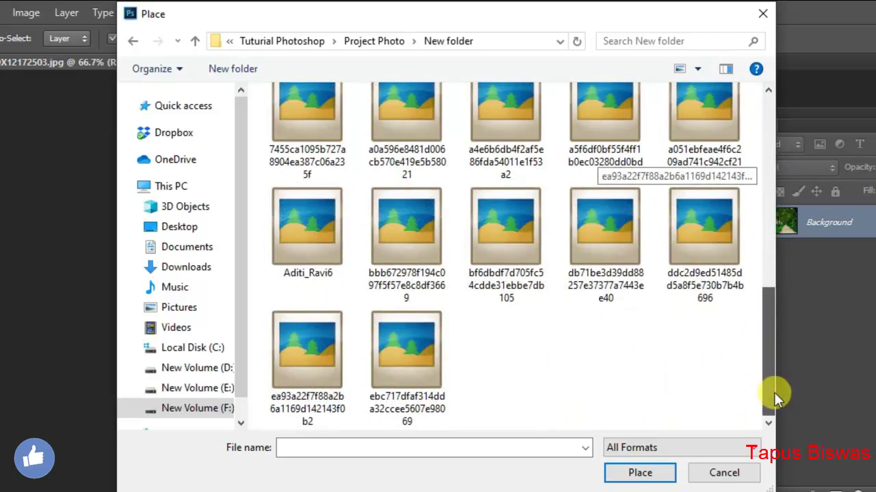
double_click(618, 244)
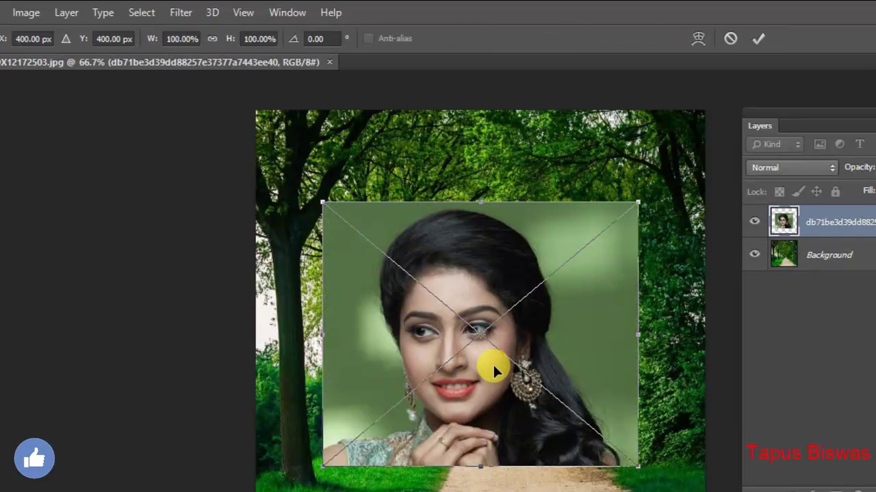
Move the portrait to the top-left, enlarge it across the canvas width, and commit
left_click_drag(494, 370, 428, 278)
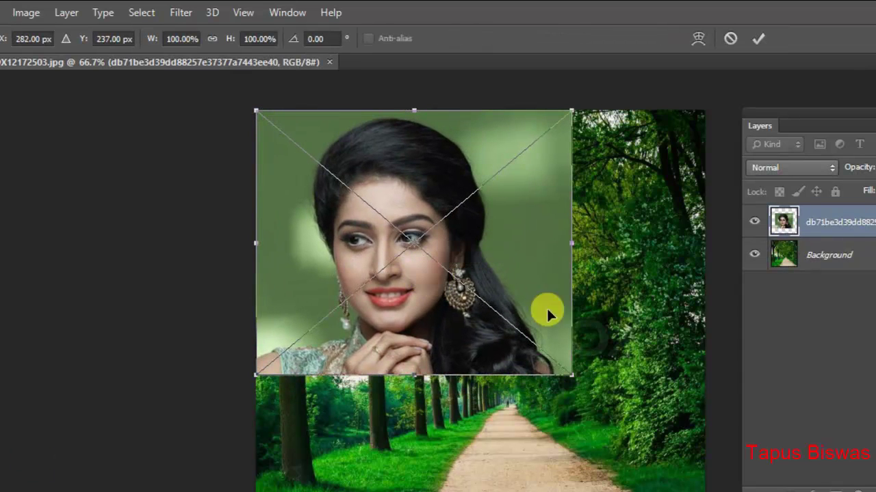
left_click_drag(579, 375, 705, 416)
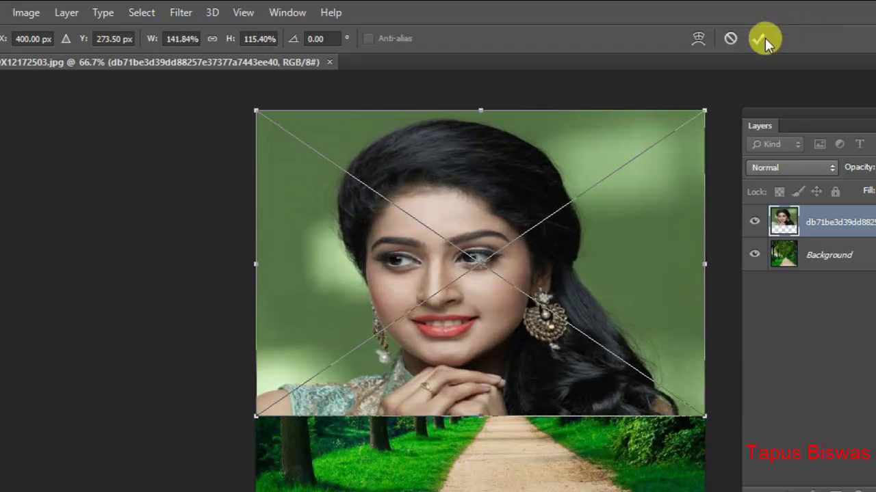
key("Return")
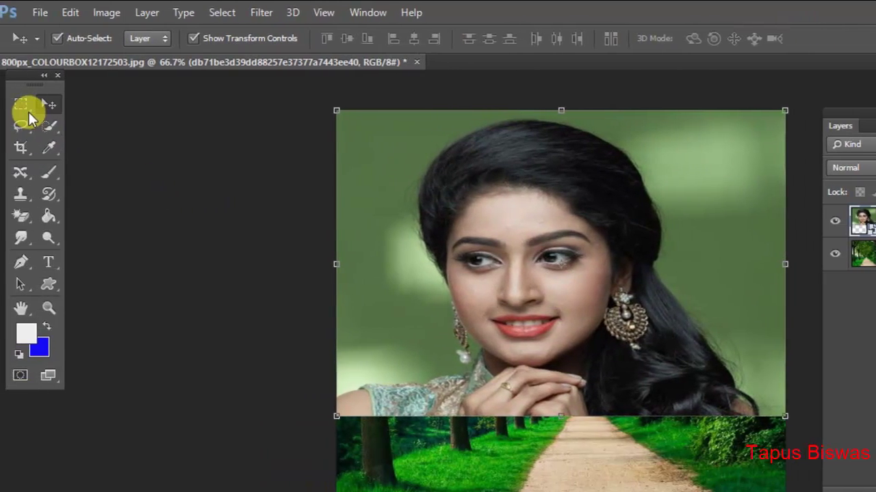
left_click(30, 108)
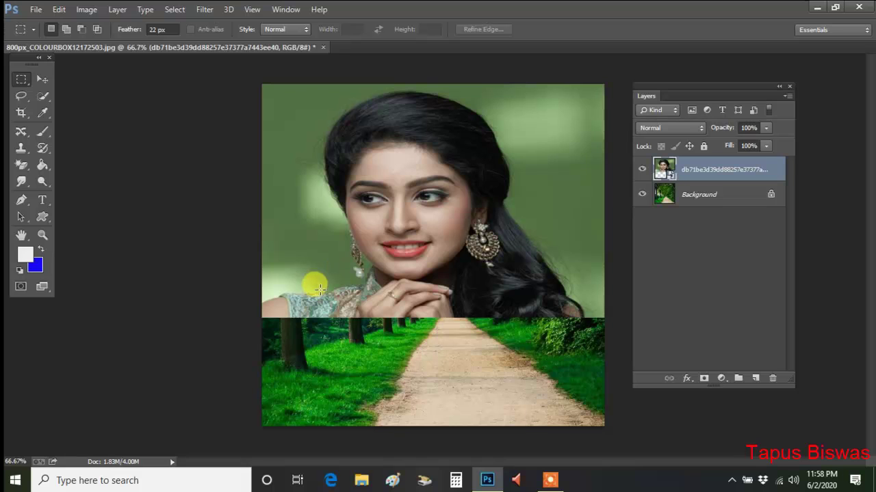
Zoom the view to 100% and move the Layers panel aside
left_click(42, 237)
left_click(523, 336)
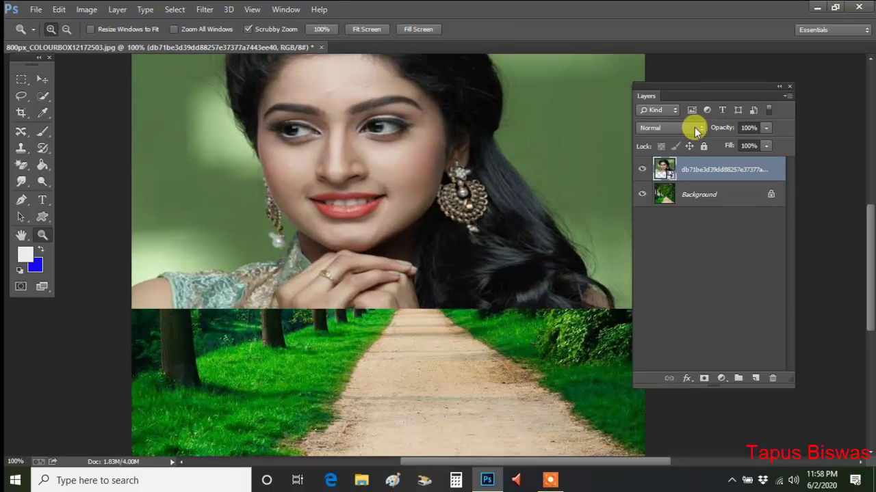
left_click_drag(709, 87, 762, 94)
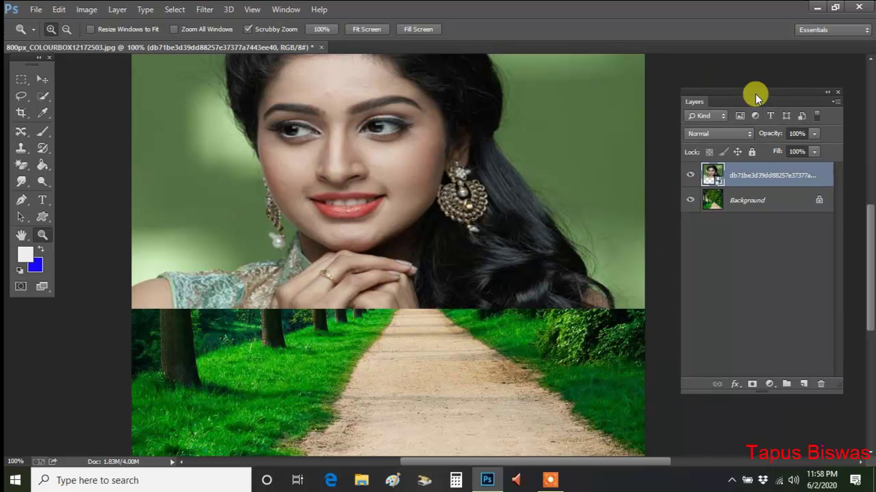
Draw a 40 px feathered rectangular band across the portrait/path seam
left_click(22, 79)
double_click(161, 29)
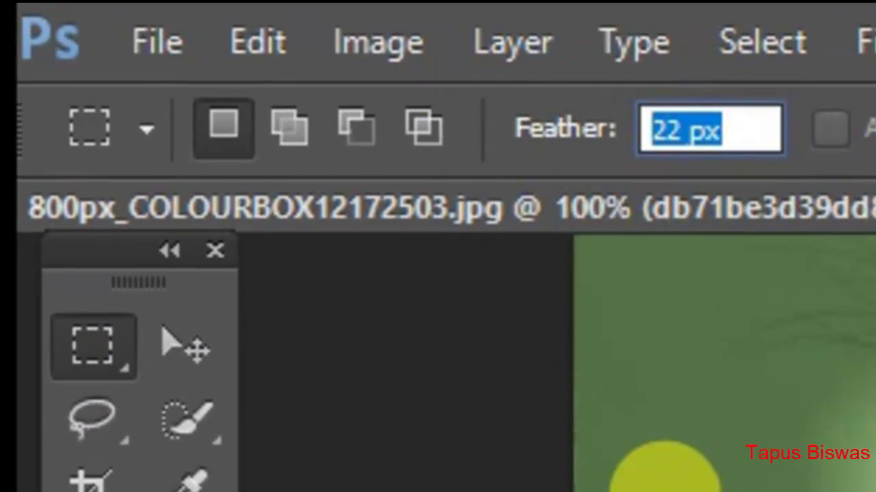
type("40")
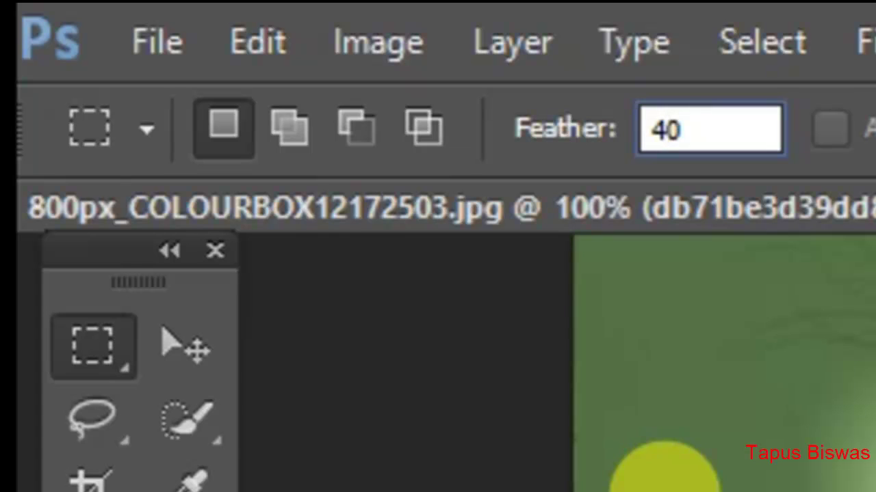
key("Return")
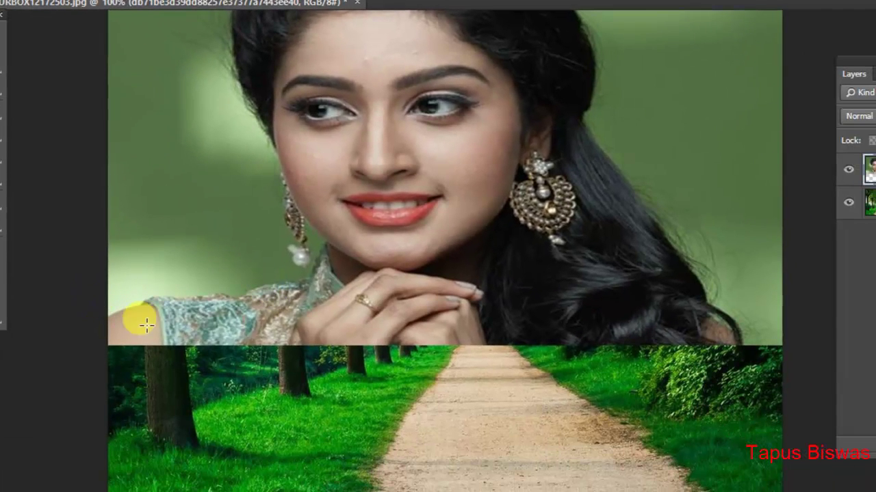
left_click_drag(137, 304, 823, 372)
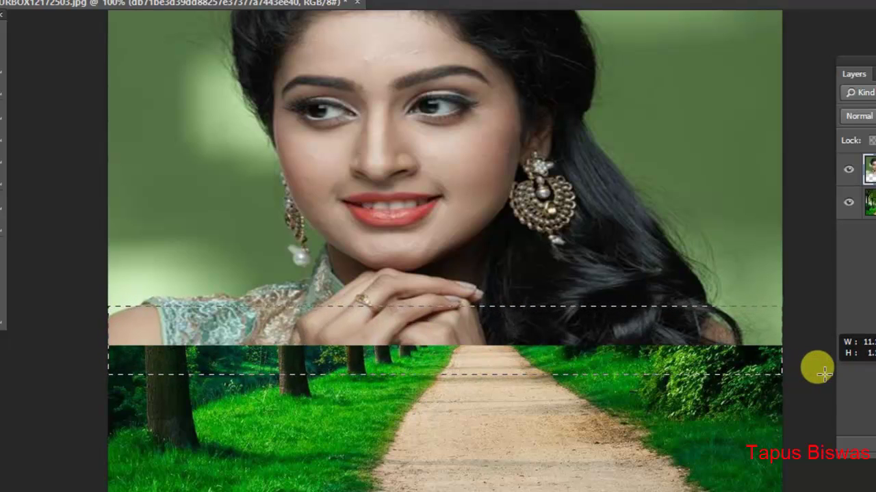
left_click_drag(823, 373, 836, 376)
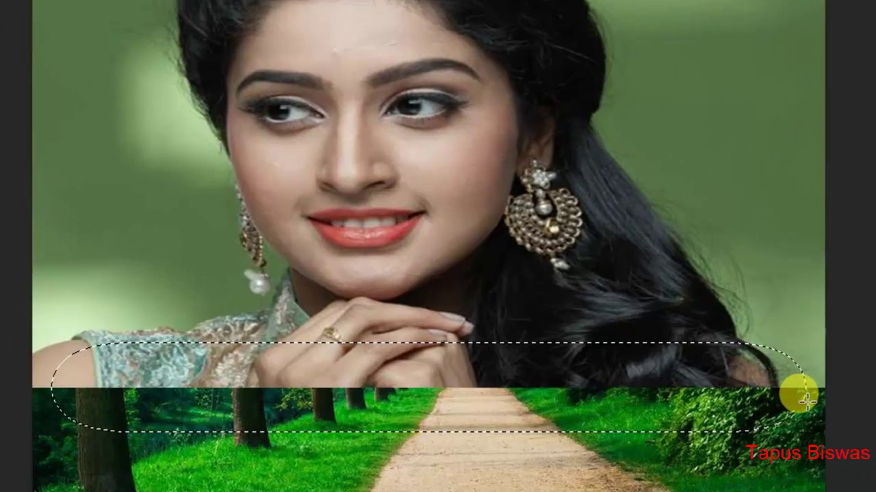
Rasterize the portrait smart-object layer after Delete fails on it
key("Delete")
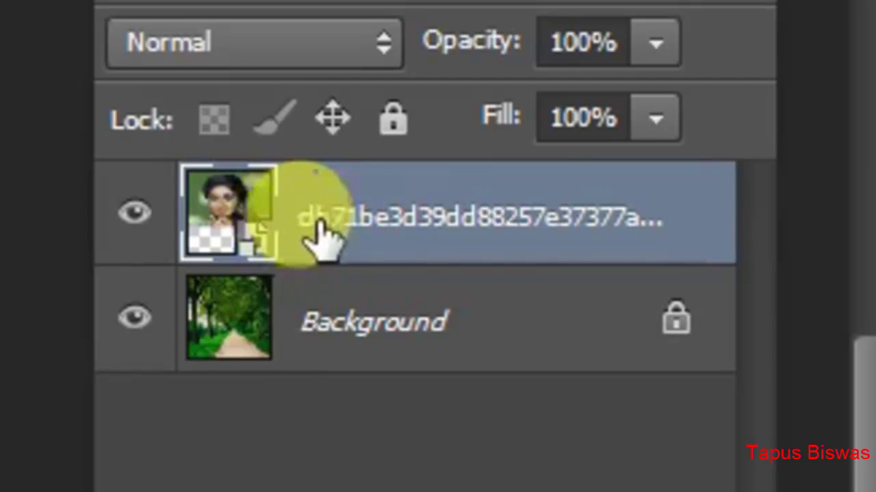
right_click(321, 233)
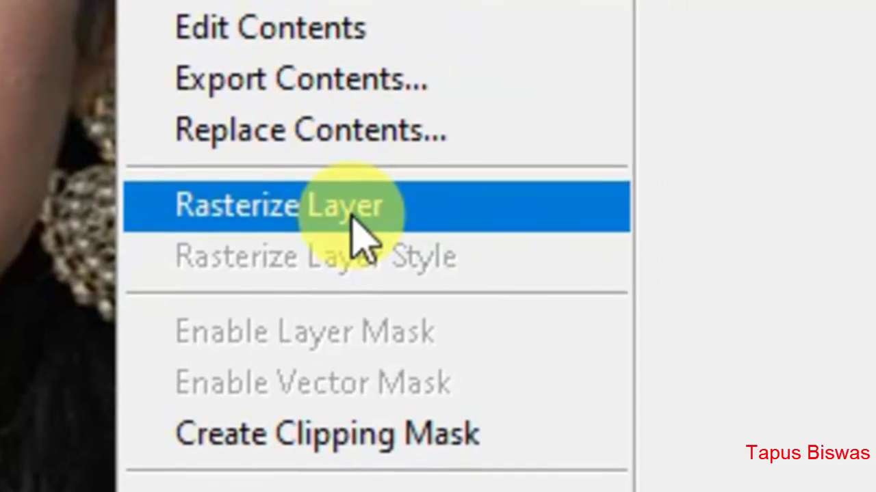
left_click(403, 212)
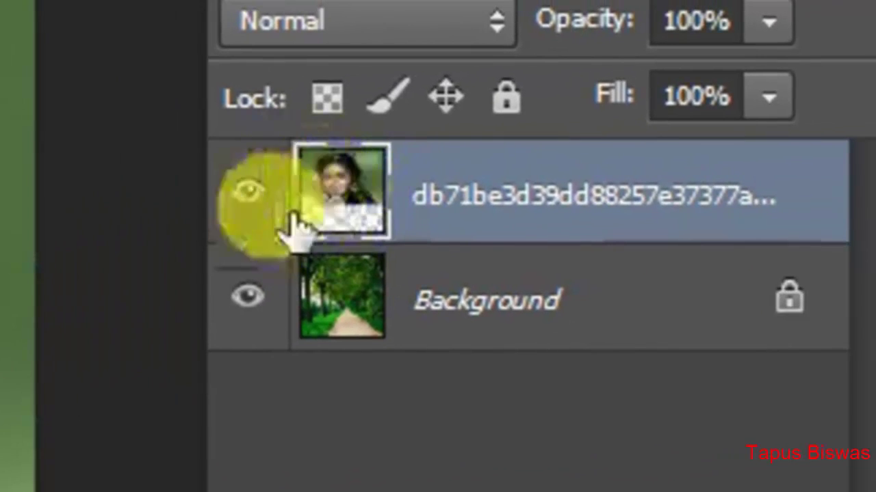
left_click(312, 236, "ctrl")
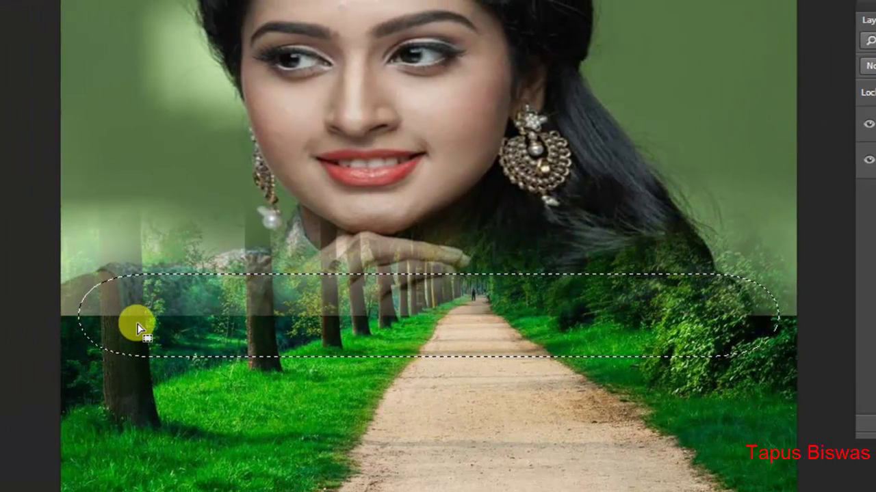
Erase the feathered band from the portrait, then deselect
key("Delete")
key("Delete")
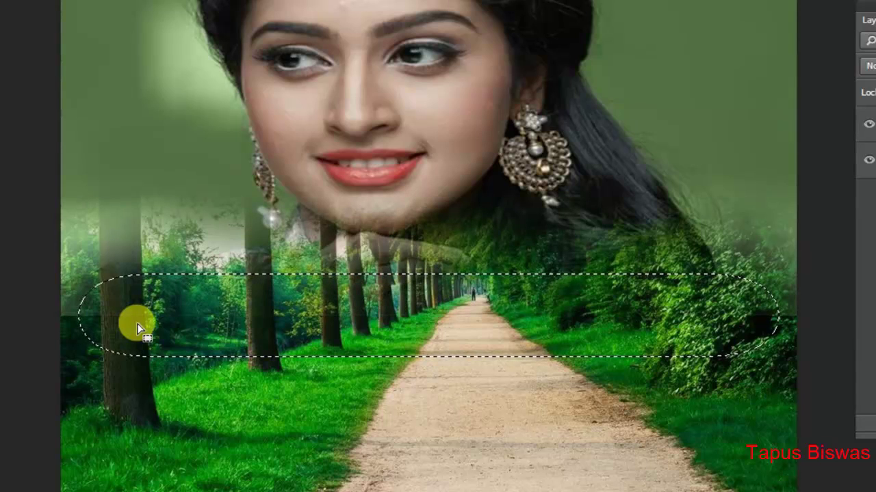
left_click(214, 421)
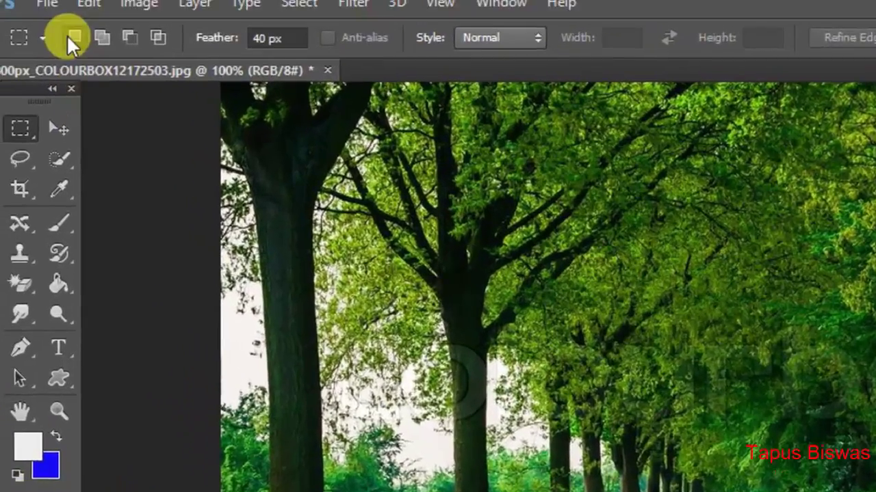
Place the bride photo file into the forest document
left_click(76, 20)
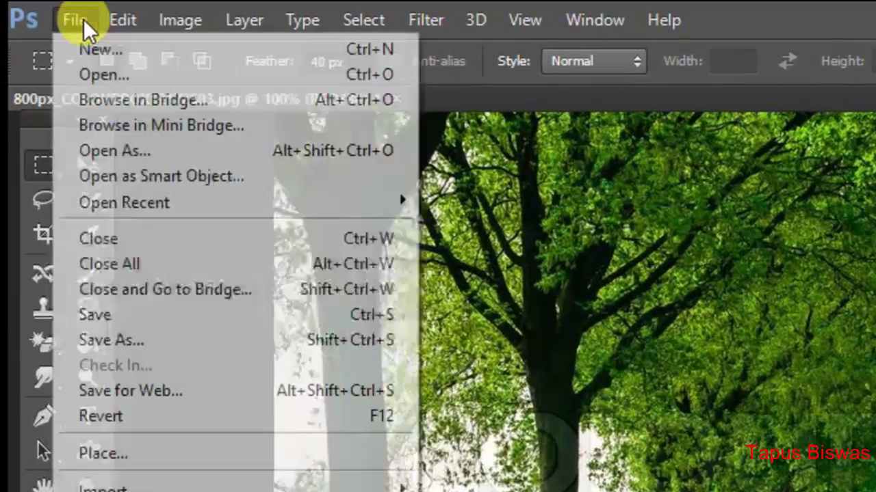
left_click(162, 454)
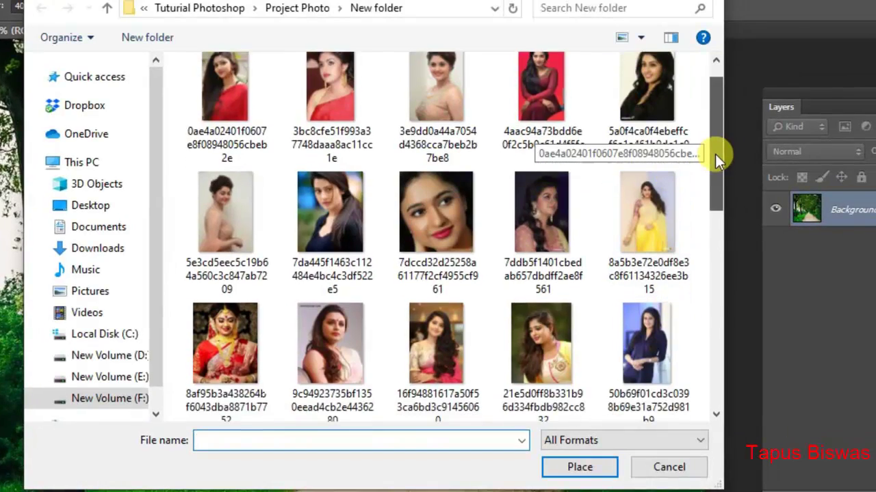
left_click_drag(714, 154, 726, 199)
left_click(238, 223)
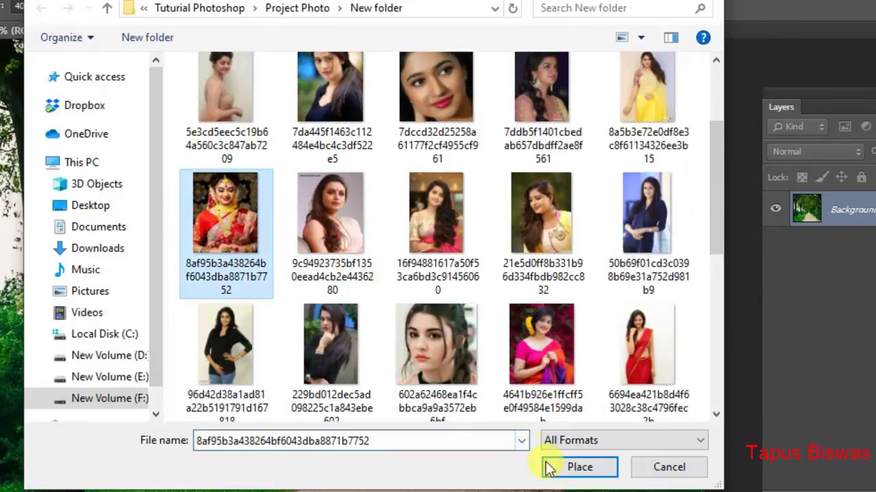
left_click(549, 467)
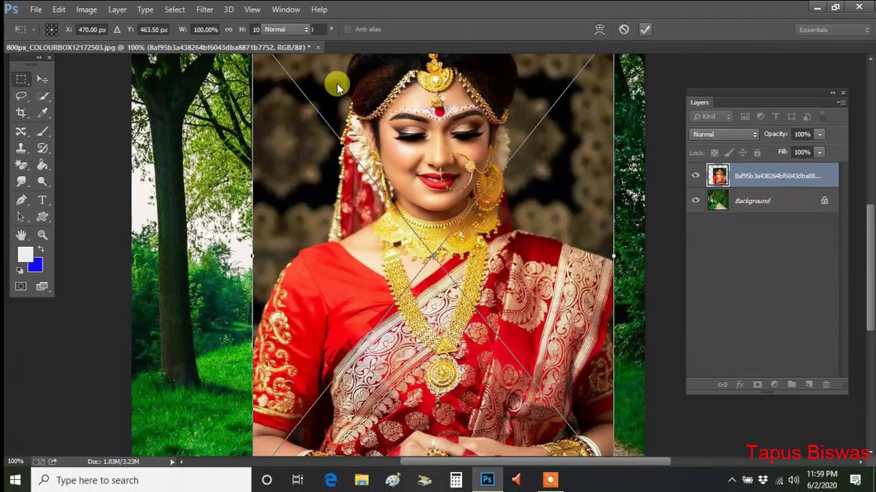
key("Return")
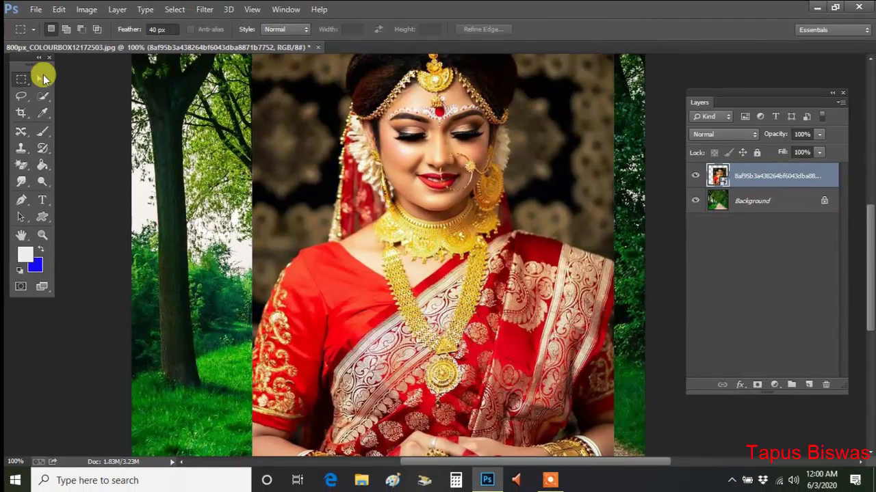
Shorten the bride photo's height and shift it left over the trees
left_click(43, 79)
scroll(521, 305, "down", 3)
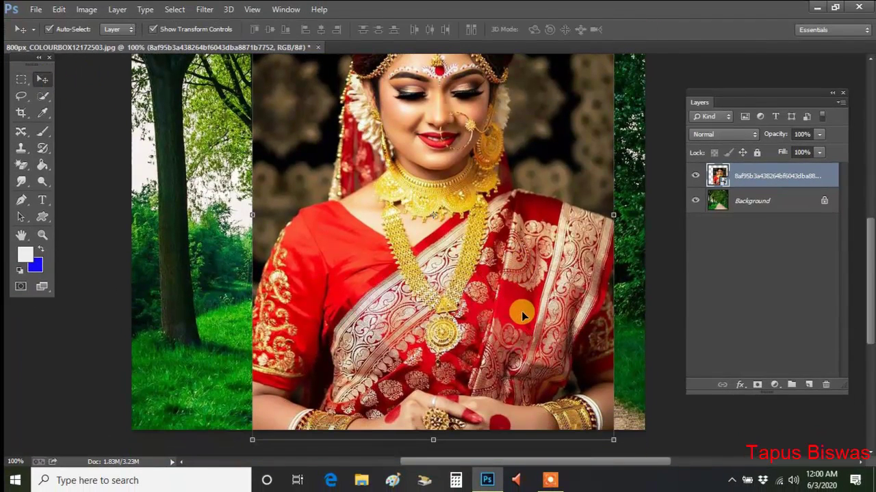
left_click_drag(429, 270, 443, 286)
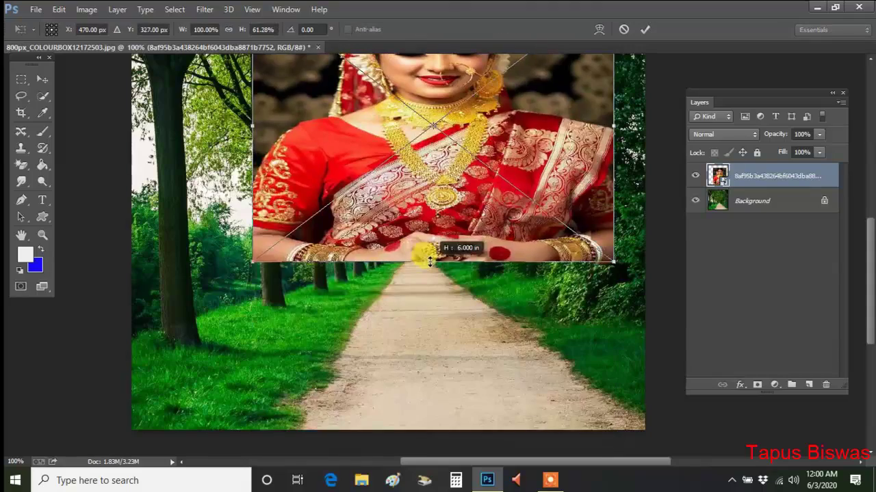
scroll(444, 286, "up", 3)
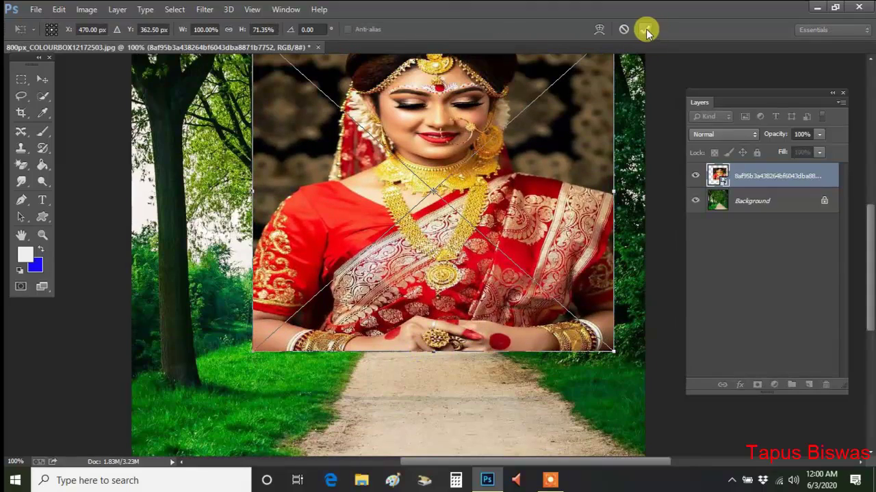
left_click_drag(374, 184, 262, 190)
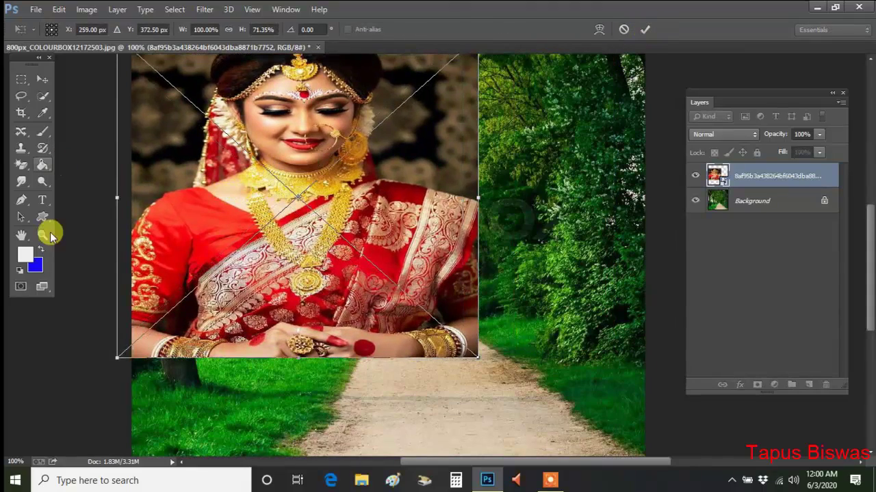
left_click(48, 235)
left_click(397, 190)
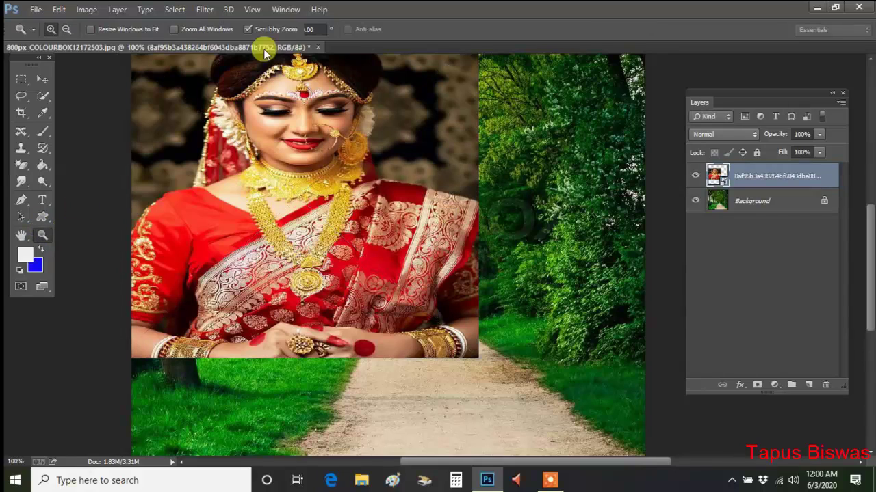
Move the bride photo to the top, enlarge it to full canvas width, and commit
left_click(374, 29)
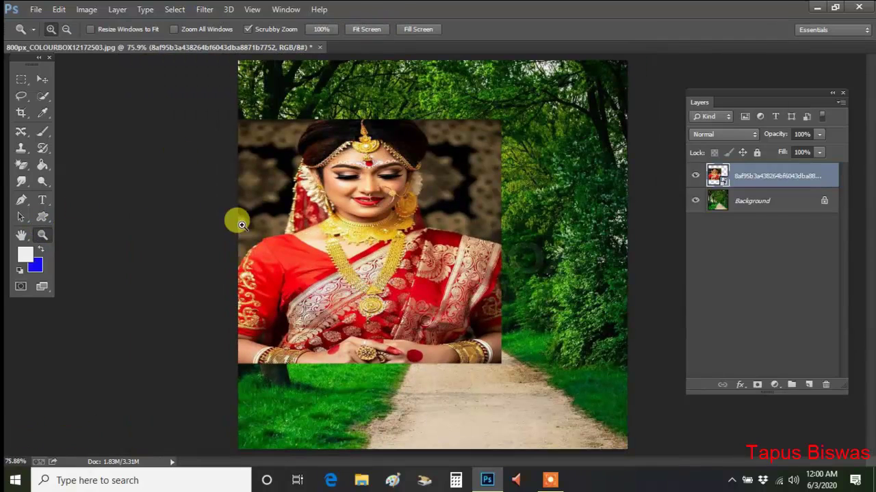
mouse_move(353, 199)
left_mouse_down()
mouse_move(366, 160)
mouse_move(352, 146)
left_mouse_up()
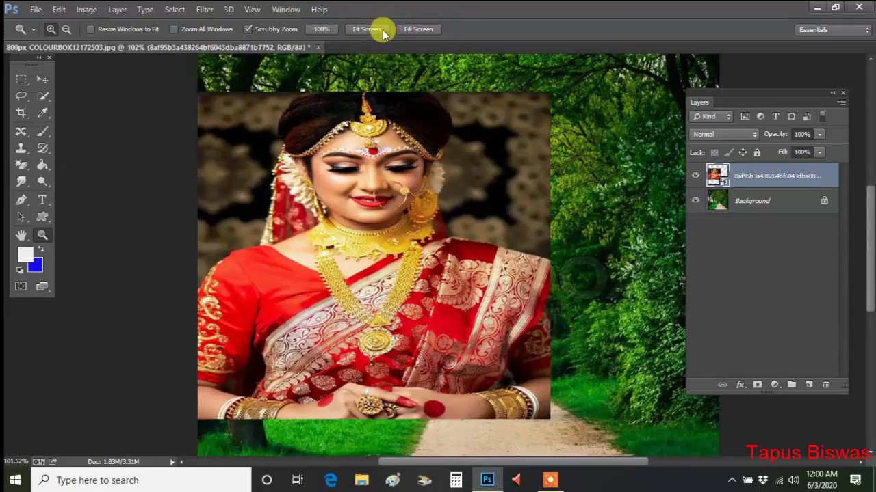
left_click(375, 28)
left_click(41, 80)
left_click_drag(342, 199, 353, 156)
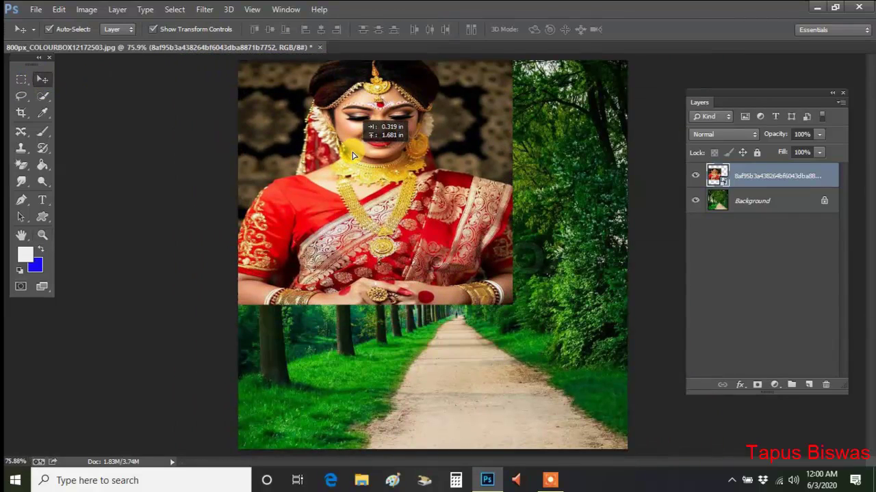
left_click_drag(512, 306, 628, 351)
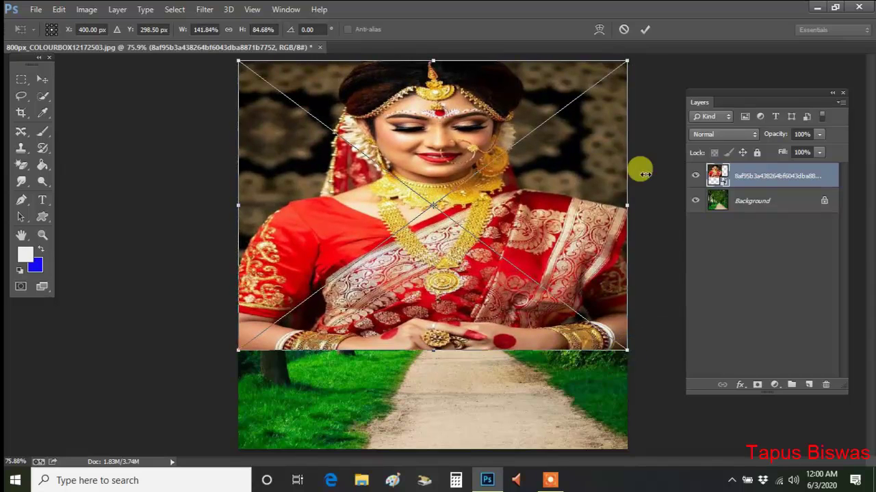
left_click(645, 28)
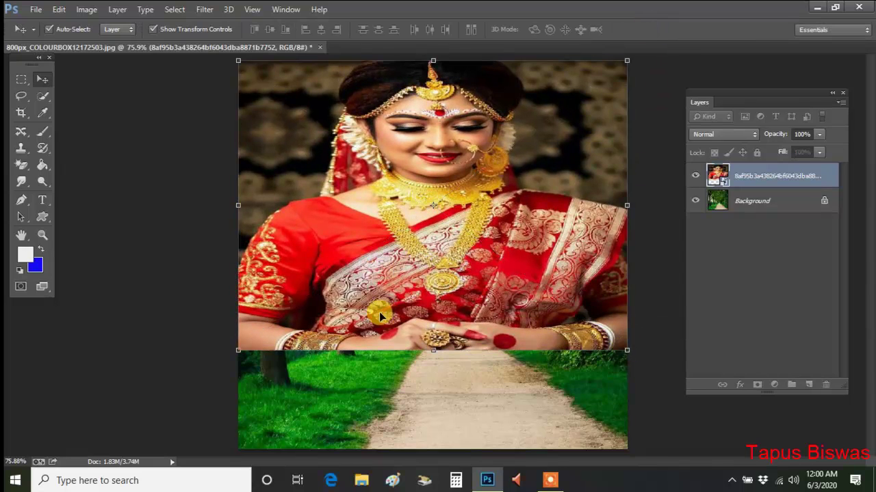
left_click(24, 82)
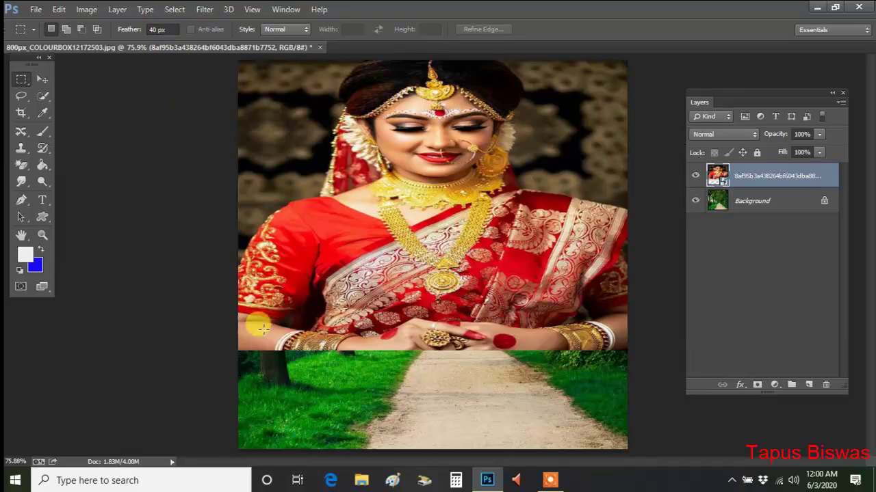
Select a band across the bride portrait's lower edge and rasterize its smart-object layer
left_click_drag(538, 385, 655, 383)
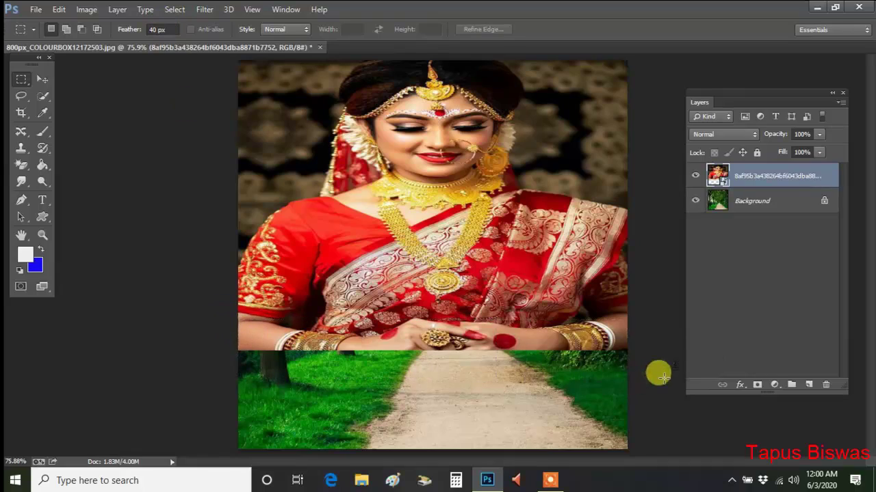
key("Delete")
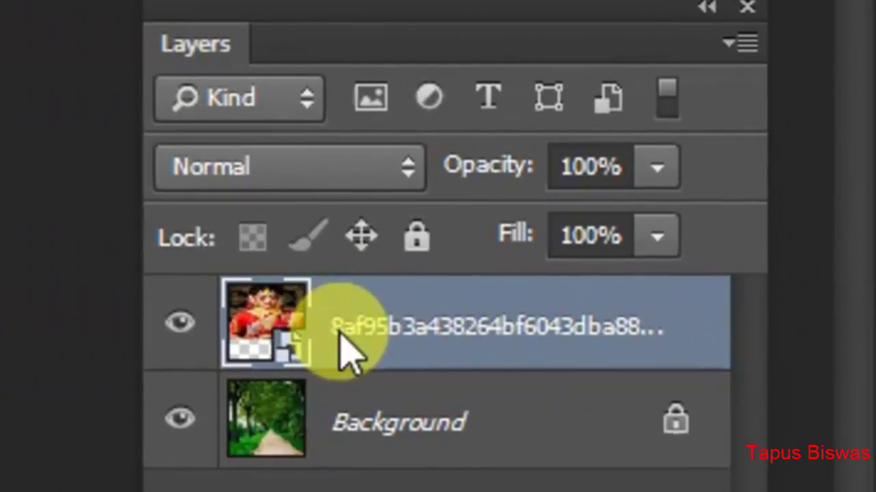
right_click(339, 331)
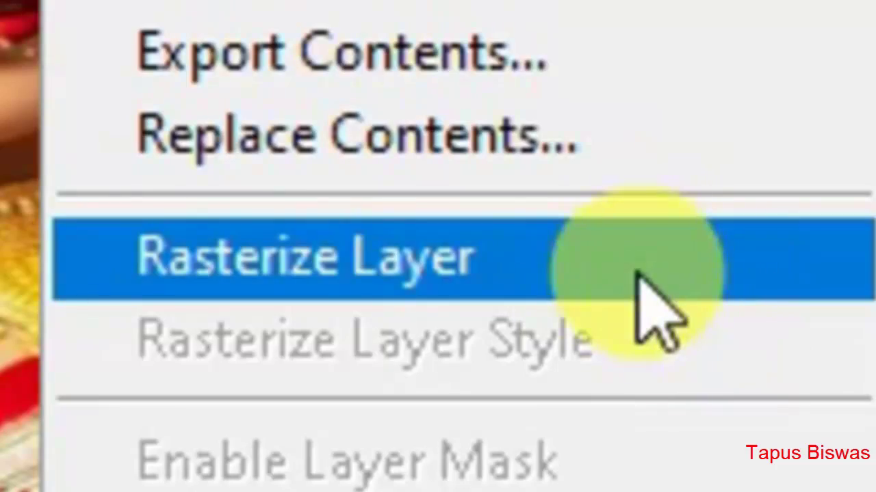
left_click(639, 274)
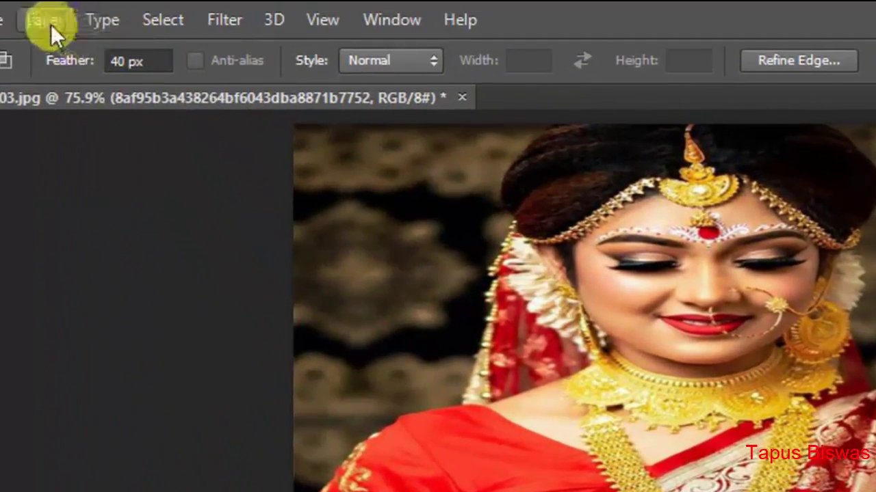
left_click(45, 20)
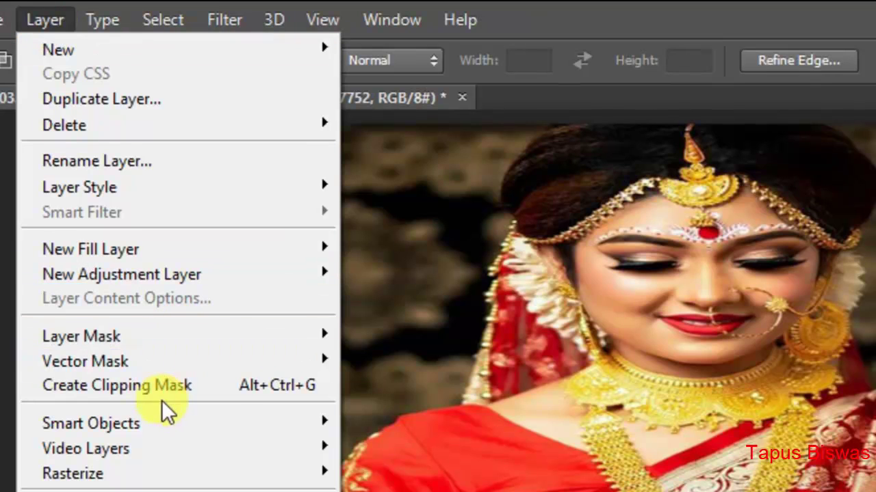
mouse_move(290, 82)
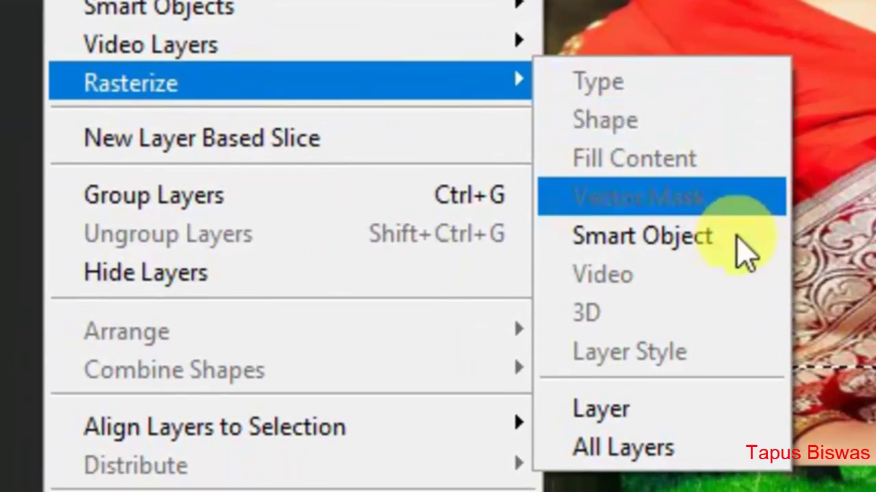
left_click(677, 239)
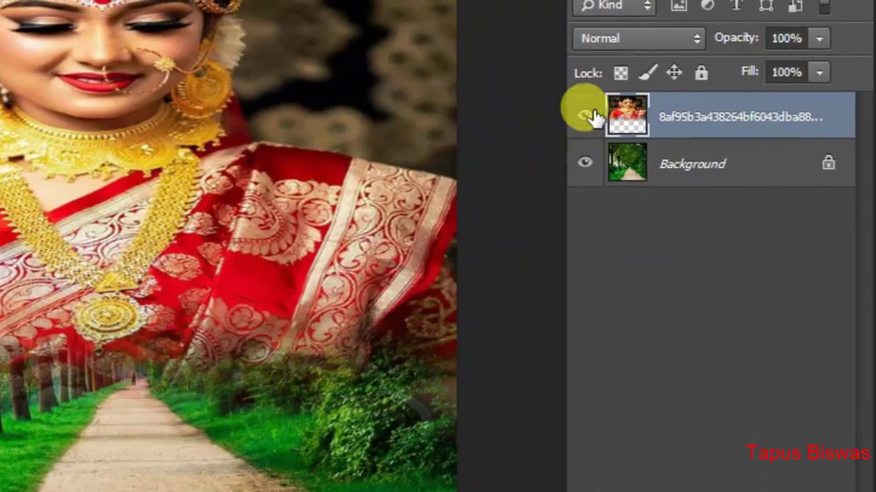
Hide the first bride layer and open the orange-background bridal portrait file
left_click(586, 116)
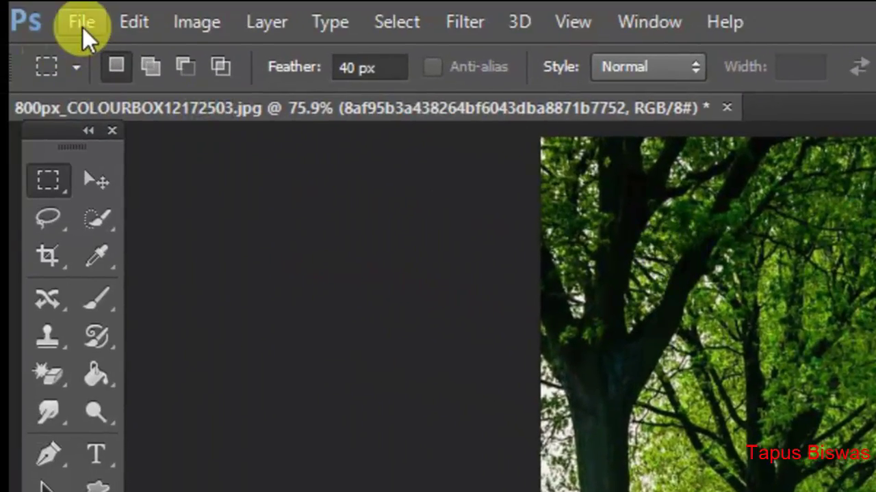
left_click(82, 27)
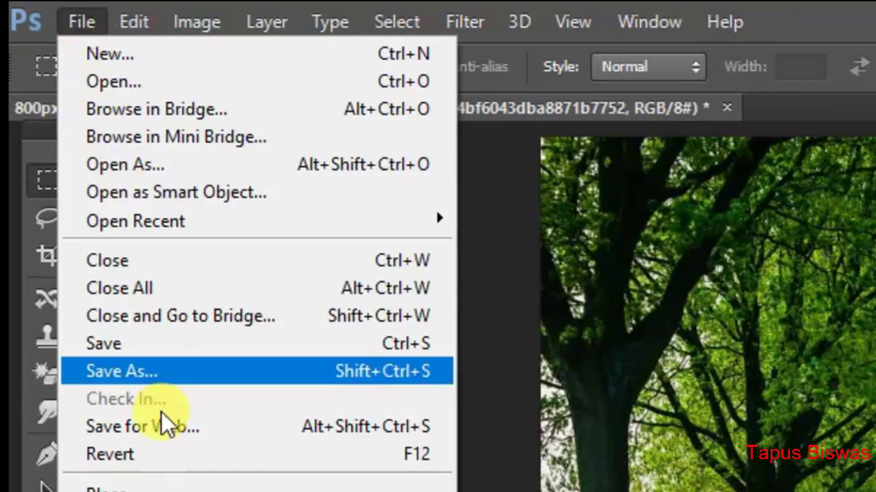
left_click(185, 80)
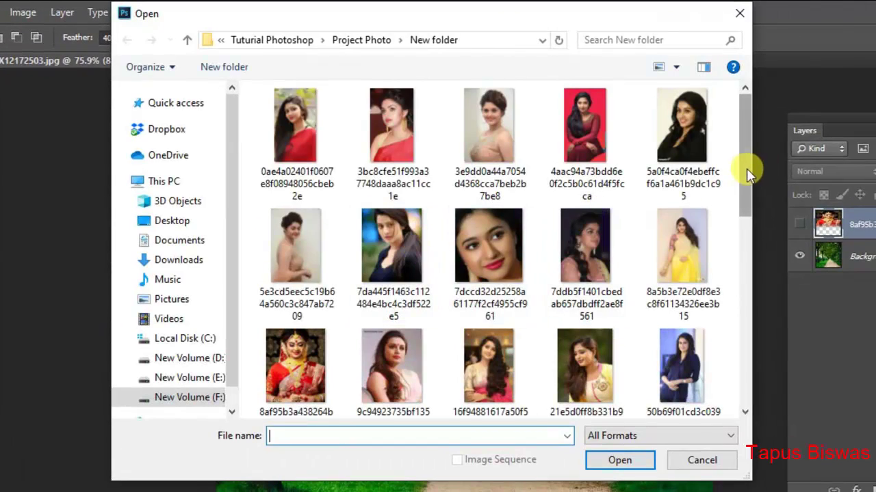
left_click_drag(746, 168, 755, 358)
left_click(499, 122)
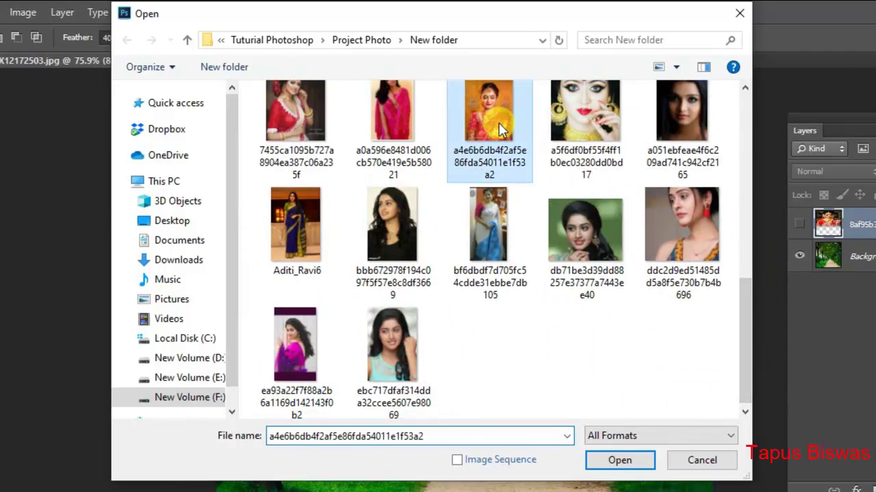
left_click(629, 460)
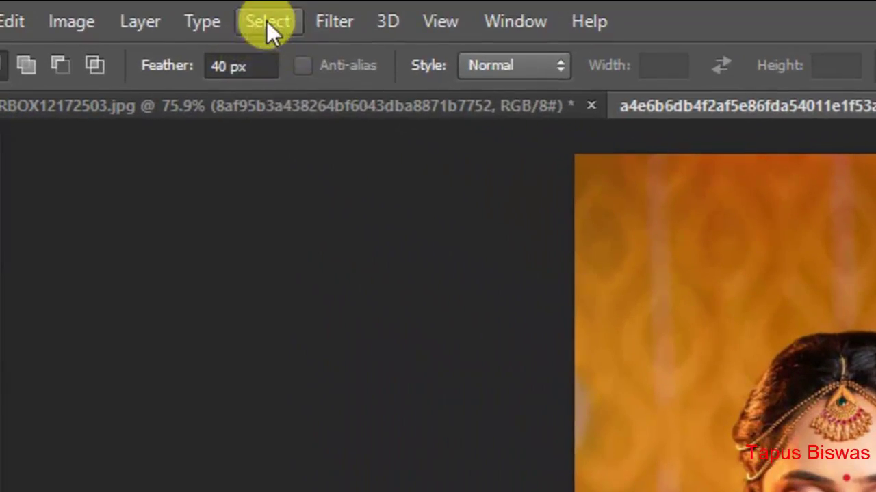
Copy the whole portrait and paste it into the forest path document
left_click(267, 21)
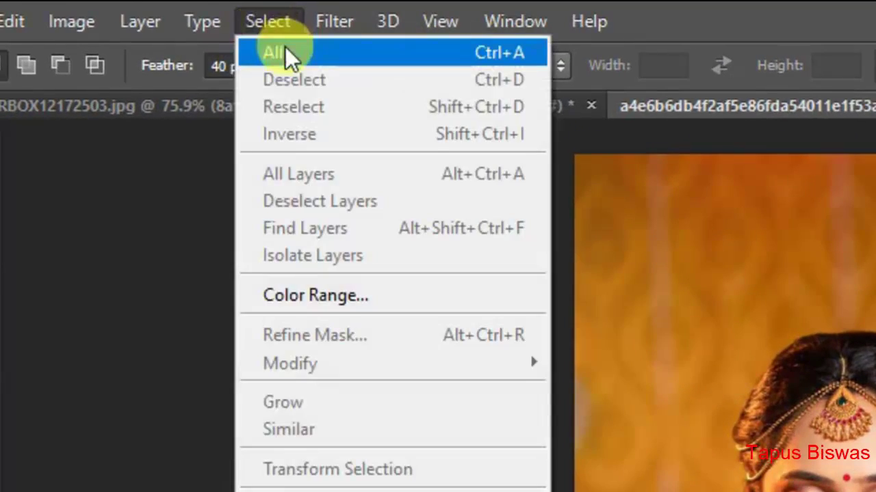
left_click(283, 52)
left_click(10, 22)
left_click(95, 181)
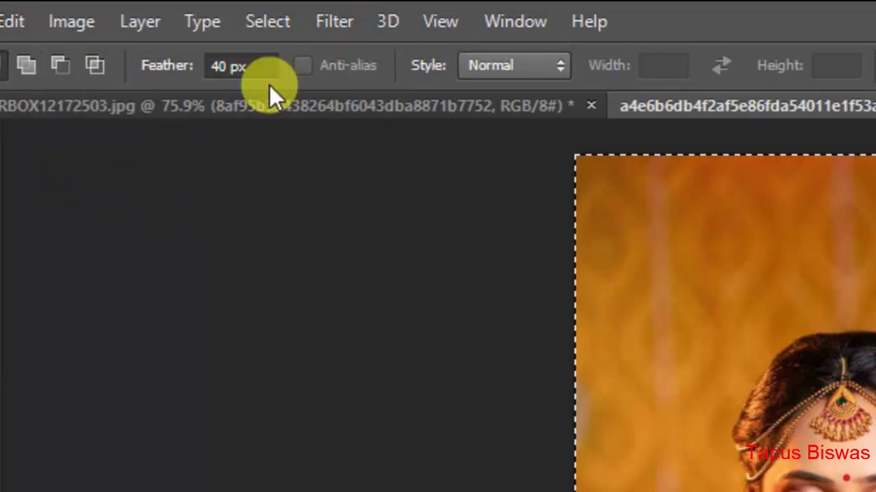
left_click(41, 105)
left_click(11, 21)
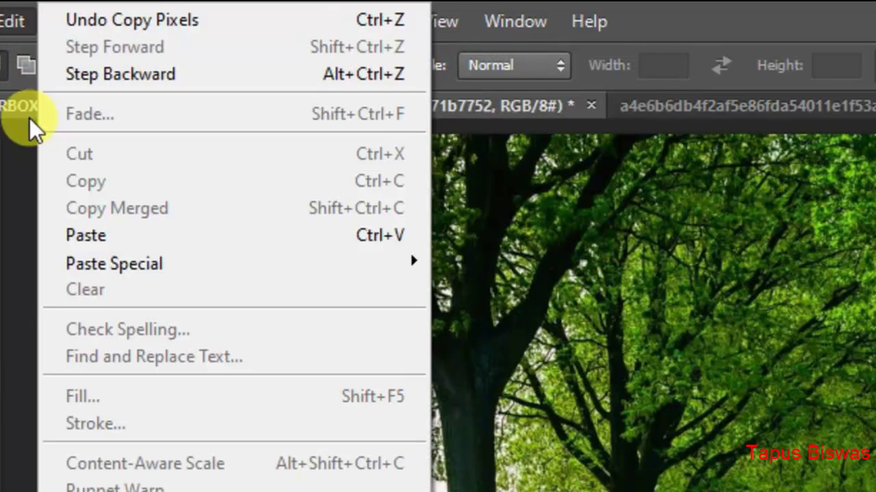
left_click(130, 234)
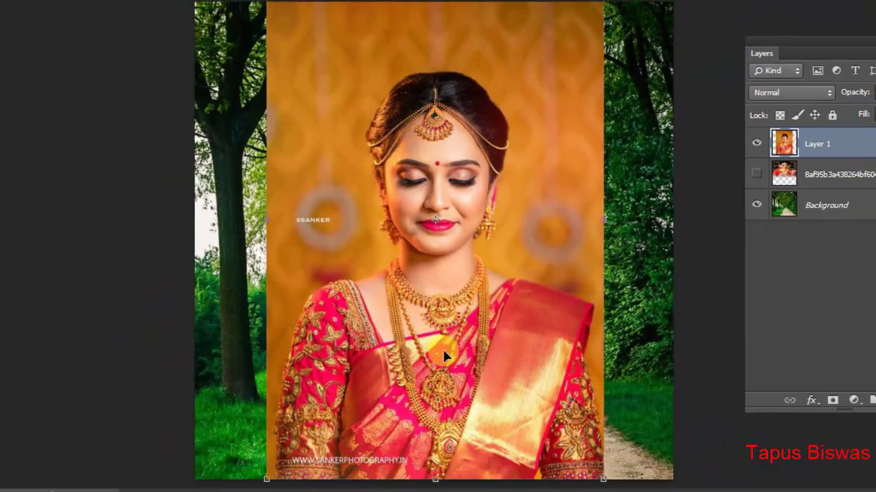
Move Layer 1 up, shorten it above the path, and select a band across its bottom
left_click_drag(443, 355, 442, 332)
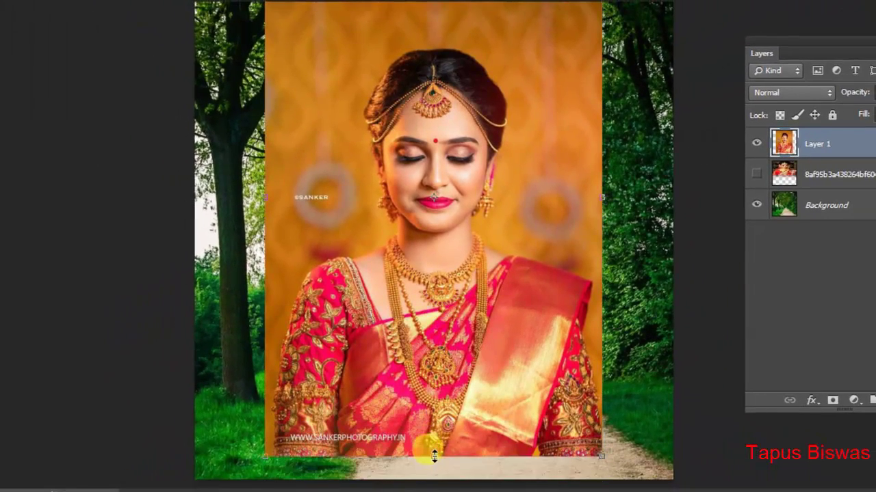
mouse_move(455, 272)
left_mouse_down()
mouse_move(445, 254)
mouse_move(464, 245)
left_mouse_up()
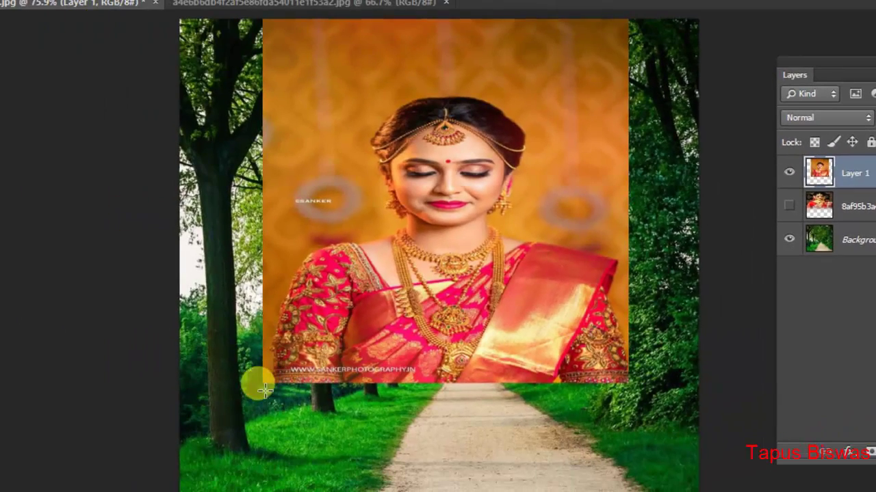
left_click_drag(264, 390, 725, 398)
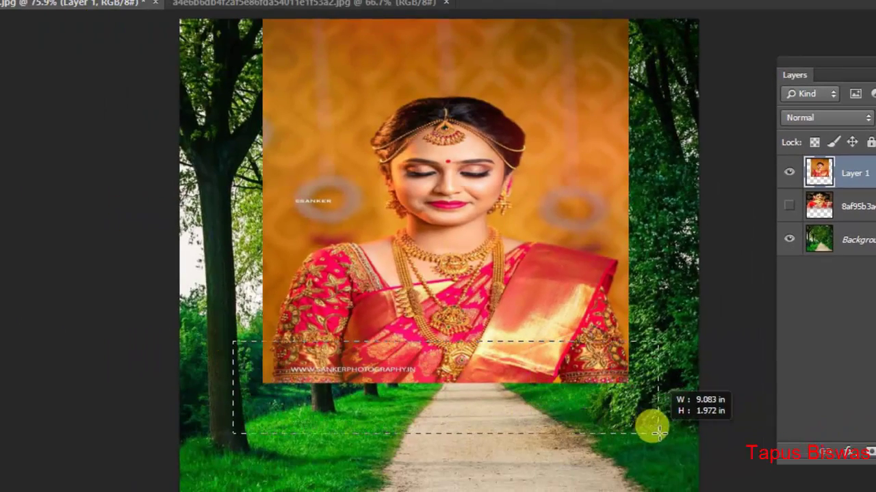
Erase Layer 1's feathered lower band, then deselect
key("Delete")
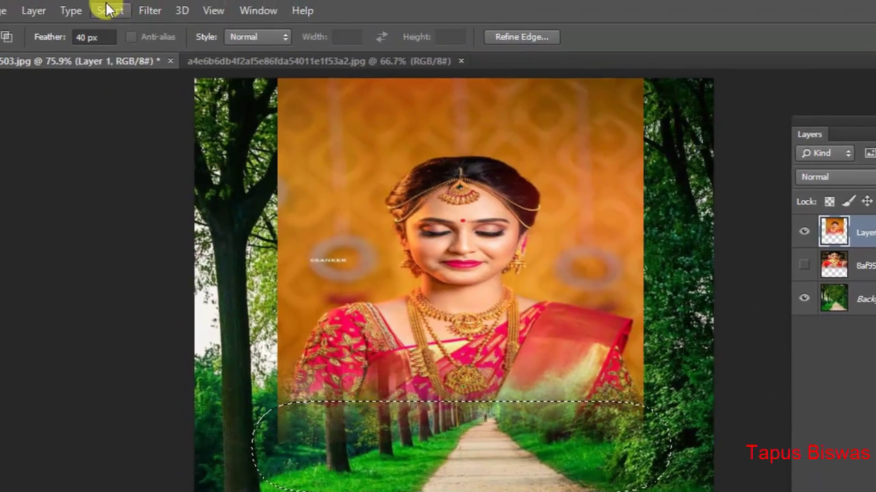
left_click(110, 13)
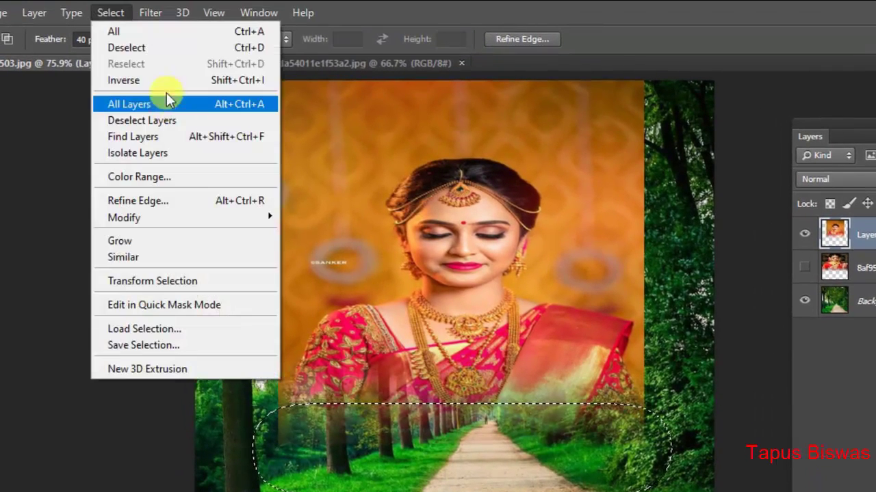
left_click(163, 50)
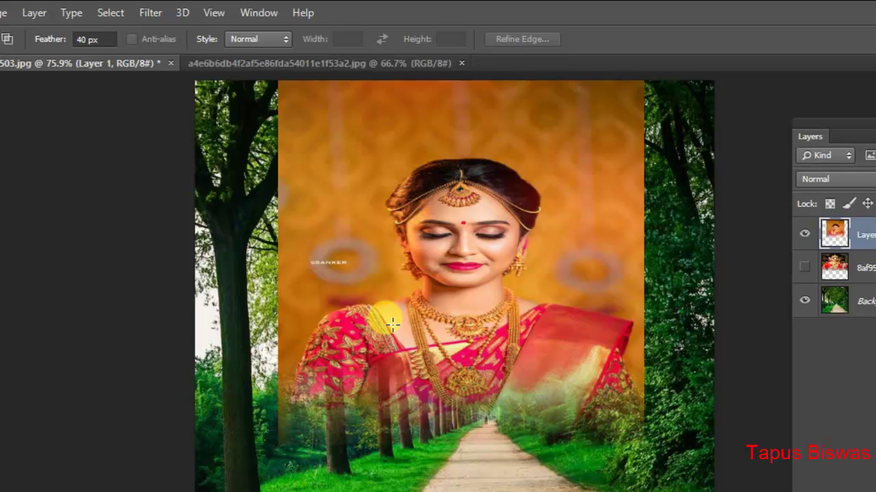